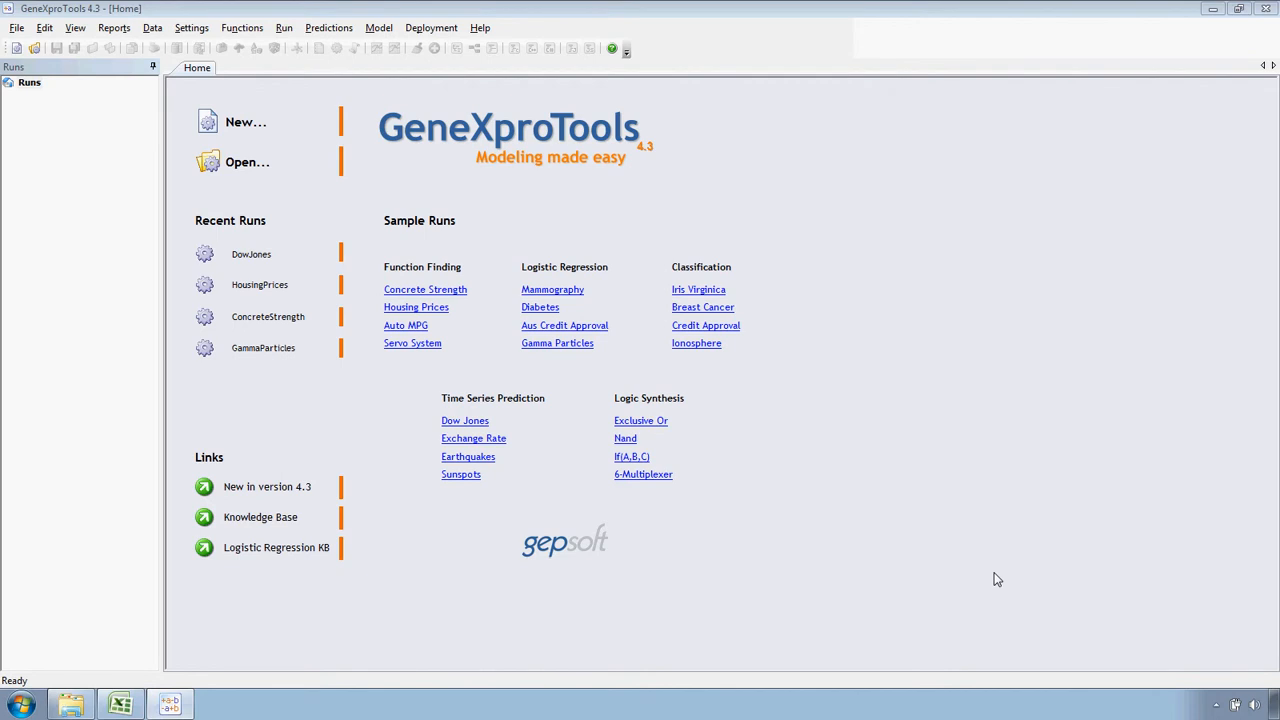
# Switch to the TimeSeriesExample workbook in Excel and copy the prediction-mode time series E4:E18 into the Training Set column from F4
pyautogui.click(143, 704)
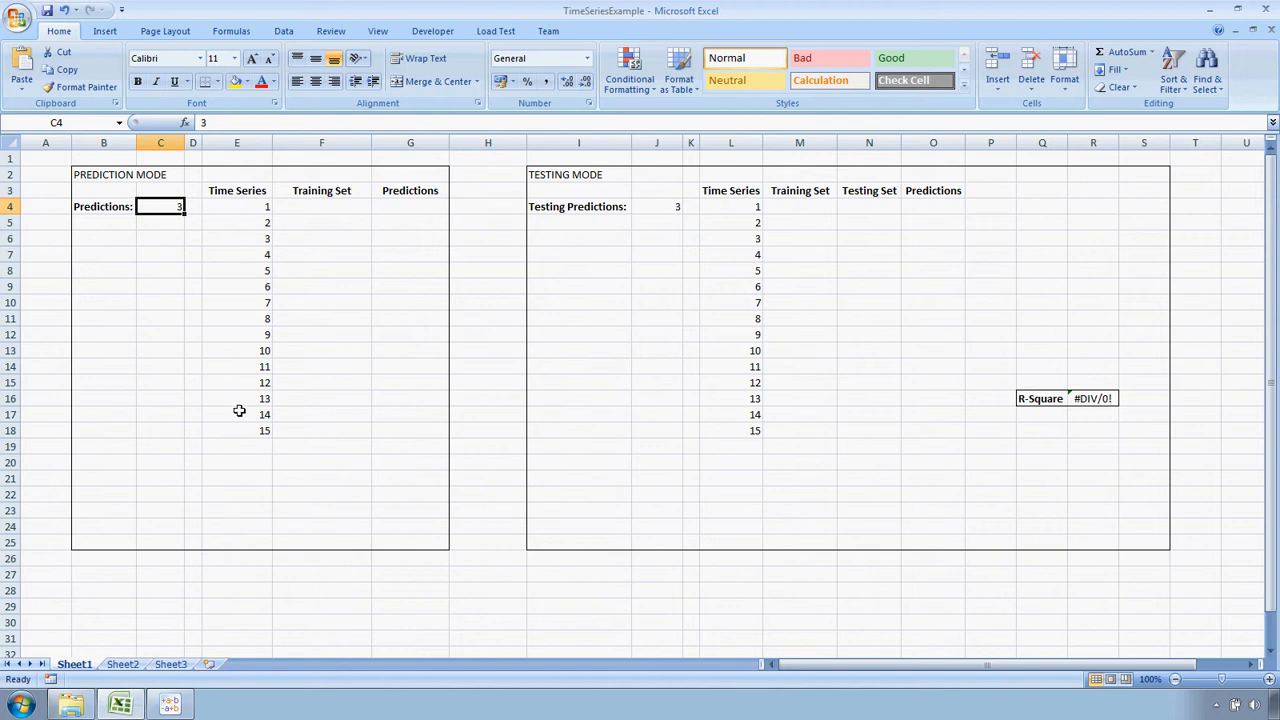
pyautogui.moveTo(258, 206); pyautogui.dragTo(266, 428)
pyautogui.hotkey('ctrl', 'c')
pyautogui.click(321, 214)
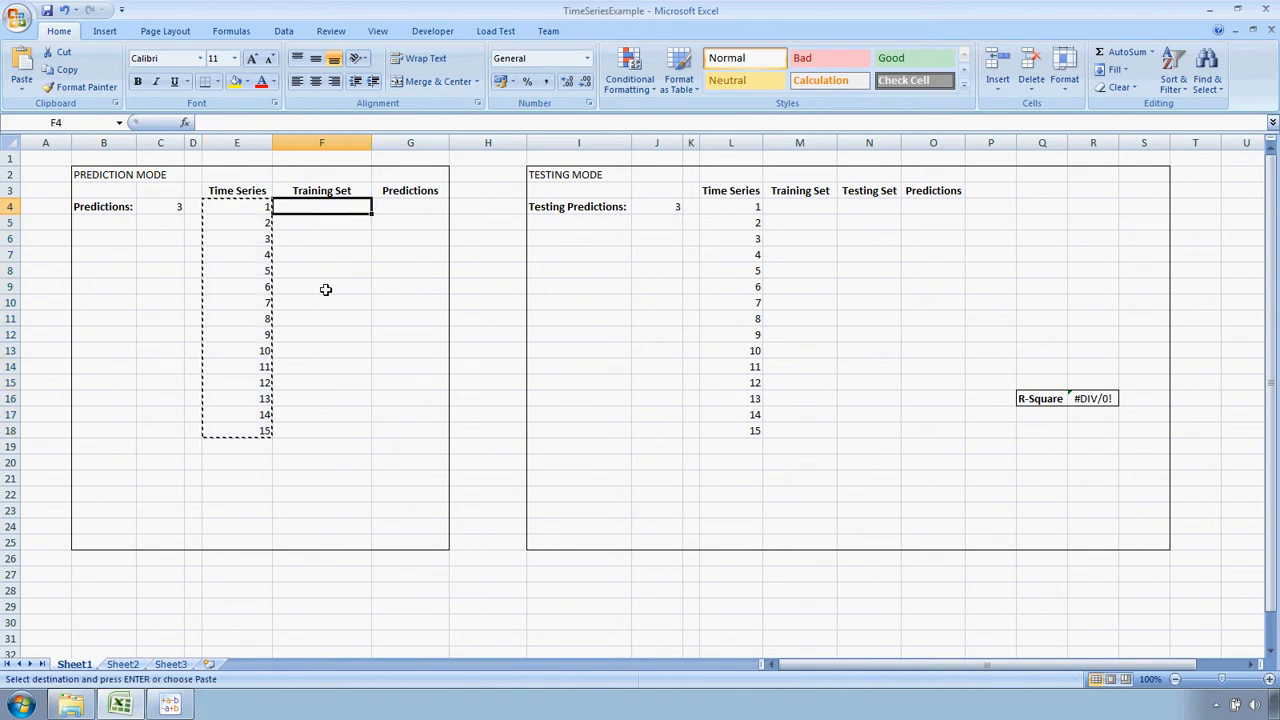
pyautogui.hotkey('ctrl', 'v')
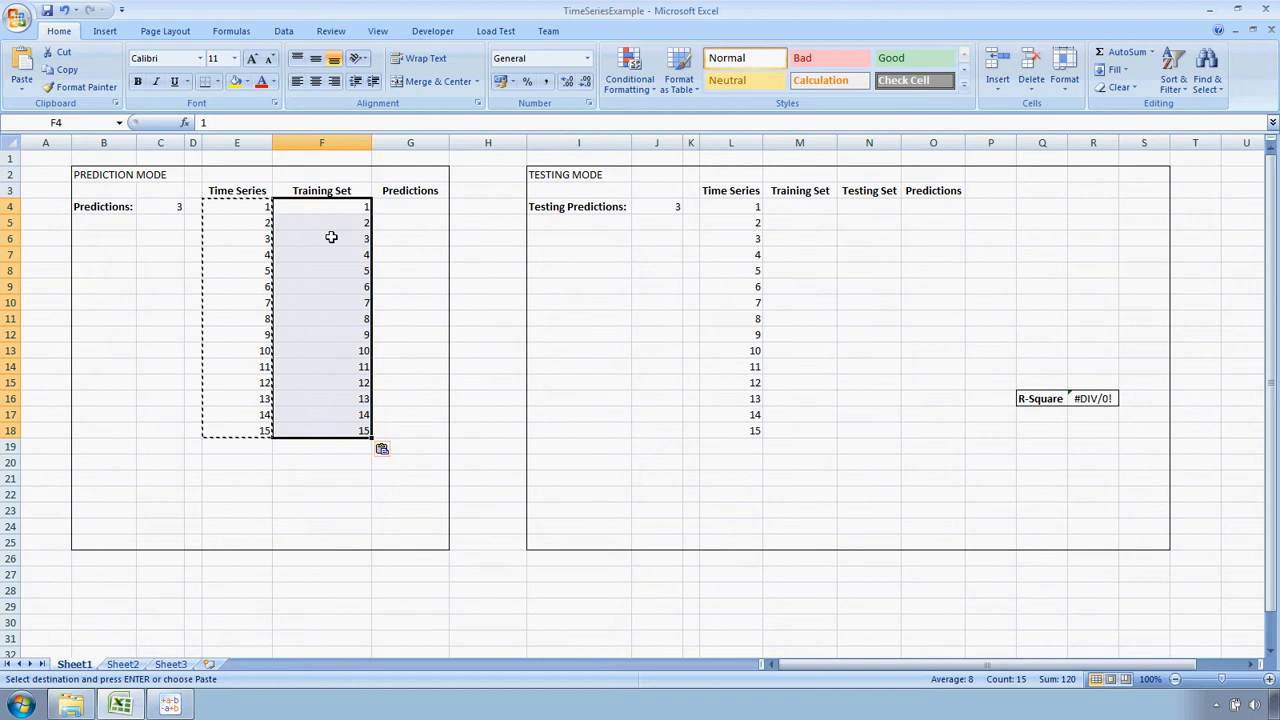
# Enter the predictions 16, 17 and 18 in cells G19 to G21 of the prediction-mode table
pyautogui.click(403, 446)
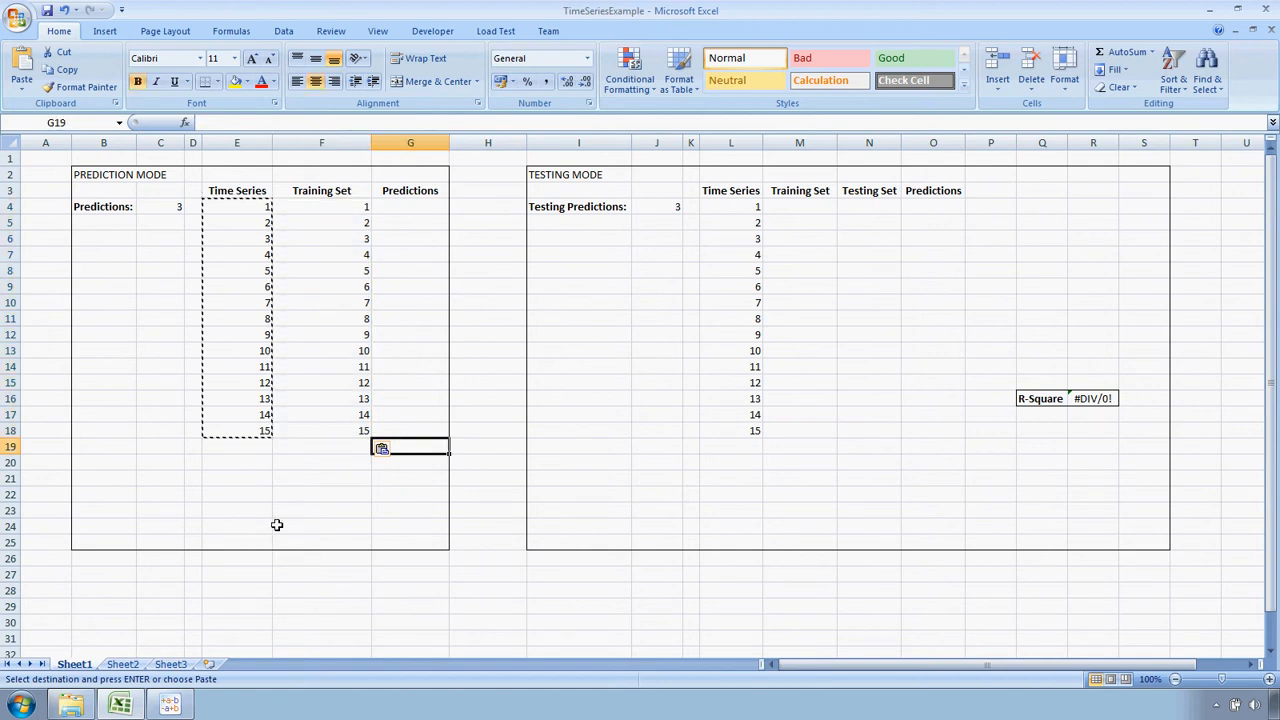
pyautogui.write('16')
pyautogui.press('Return')
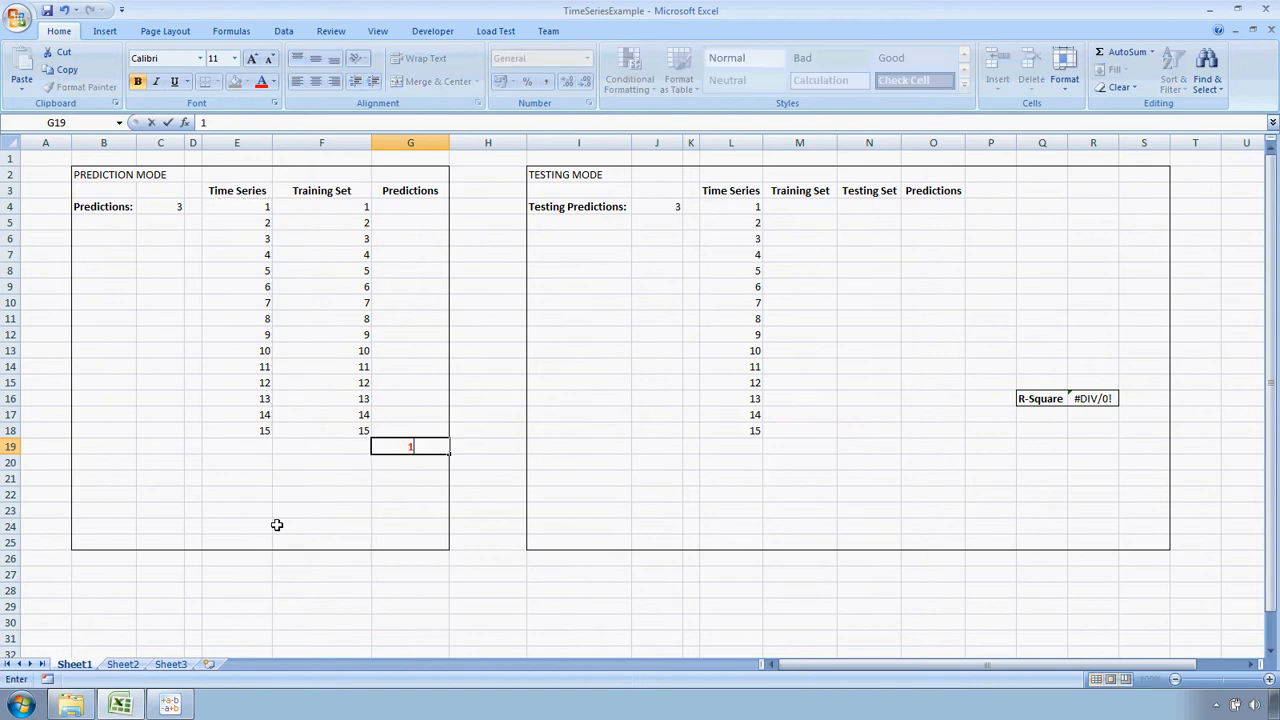
pyautogui.write('17')
pyautogui.press('Return')
pyautogui.write('18')
pyautogui.press('Return')
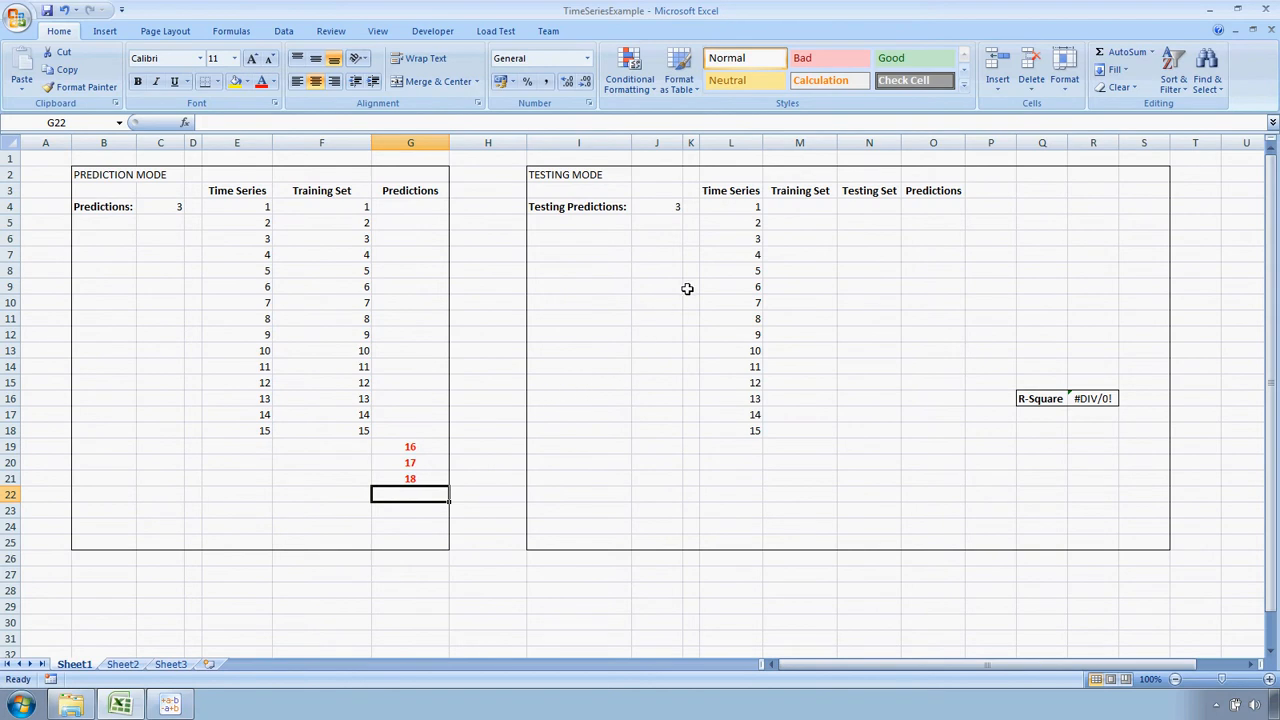
# Copy the first 12 time series values of the testing-mode table, L4:L15, into its Training Set column from M4
pyautogui.moveTo(714, 212); pyautogui.dragTo(726, 380)
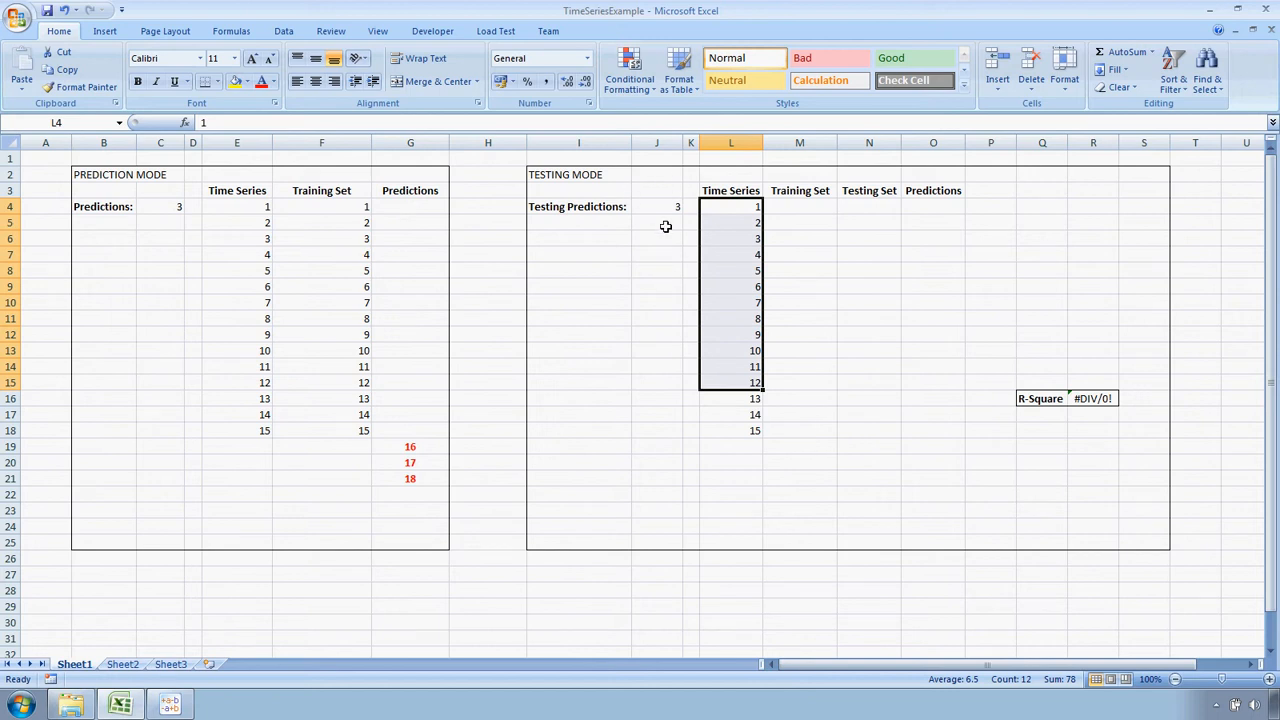
pyautogui.hotkey('ctrl', 'c')
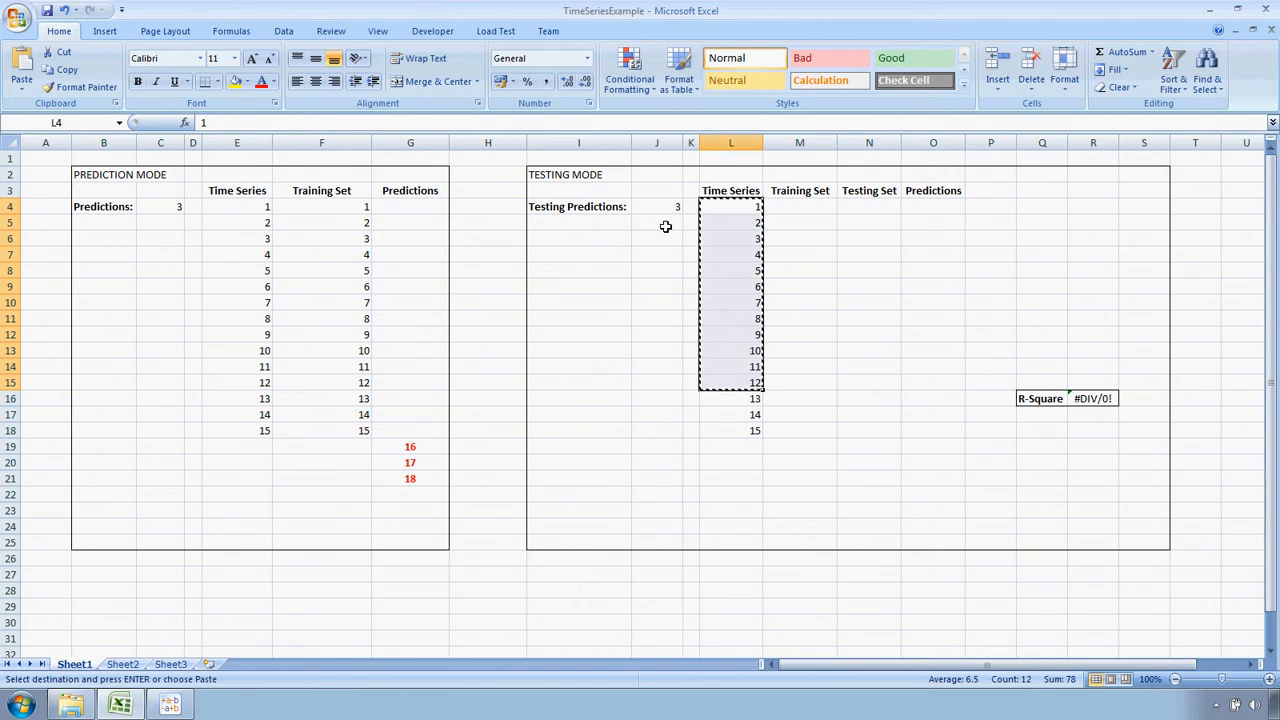
pyautogui.click(791, 210)
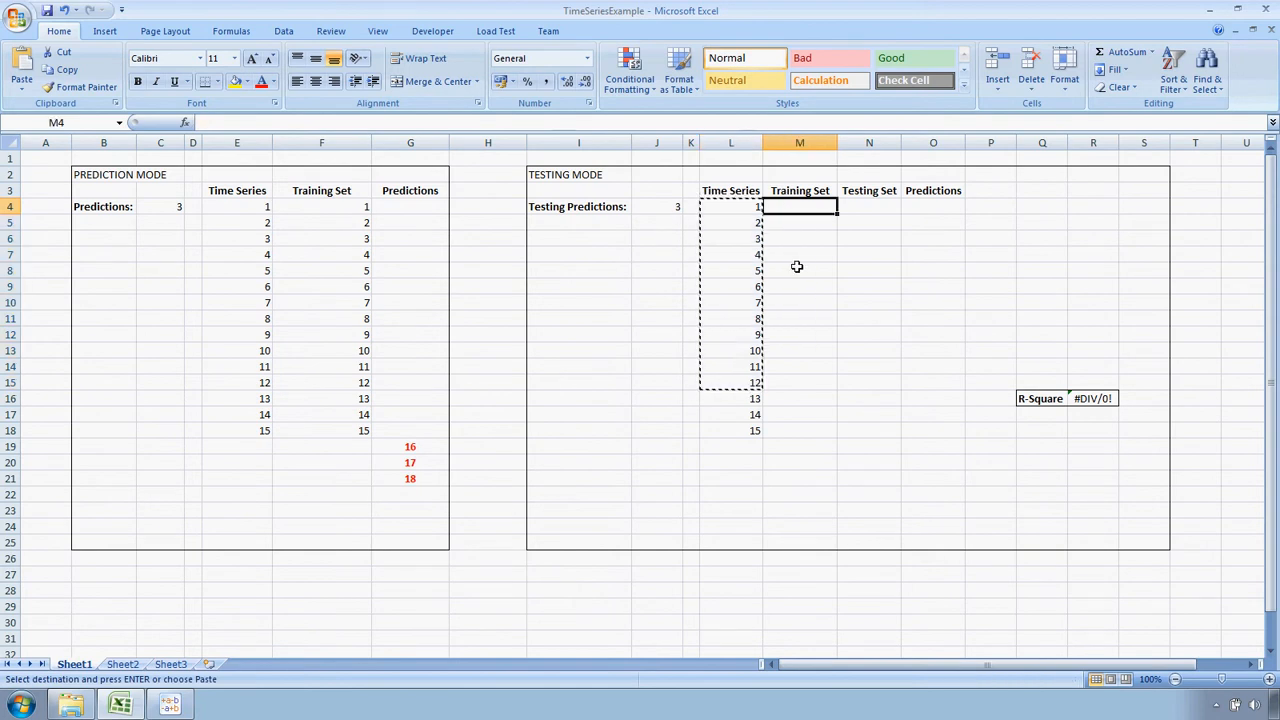
pyautogui.hotkey('ctrl', 'v')
# Copy the last three time series values, L16:L18, into the Testing Set column from N16
pyautogui.moveTo(751, 398); pyautogui.dragTo(749, 429)
pyautogui.hotkey('ctrl', 'c')
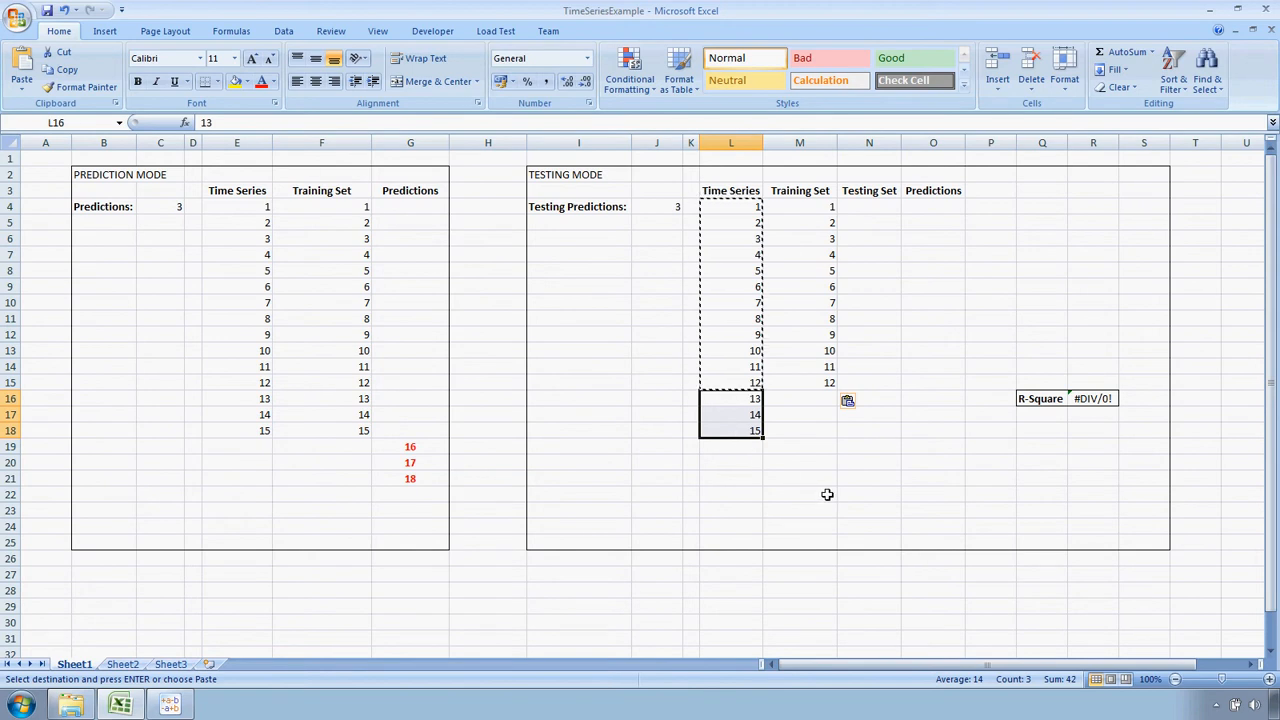
pyautogui.click(863, 396)
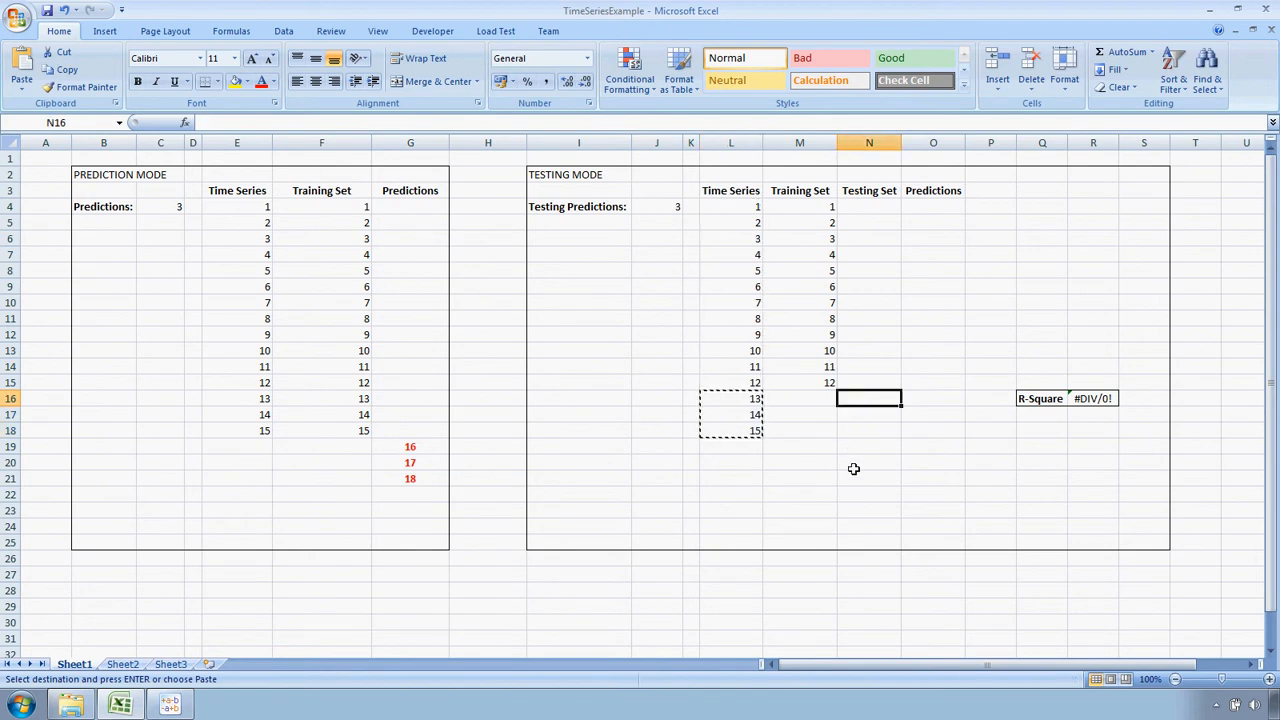
pyautogui.hotkey('ctrl', 'v')
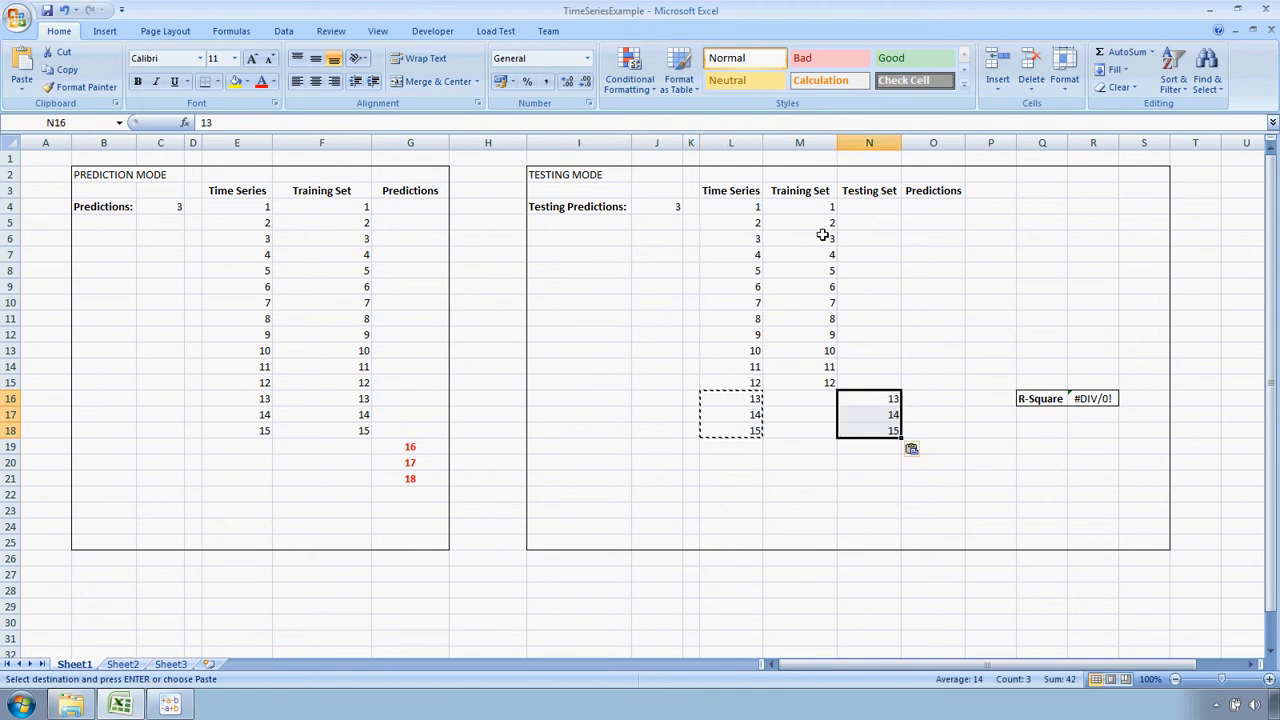
# Enter the testing-mode predictions 13, 14 and 15 in cells O16 to O18, beside the testing set
pyautogui.moveTo(817, 206); pyautogui.dragTo(811, 378)
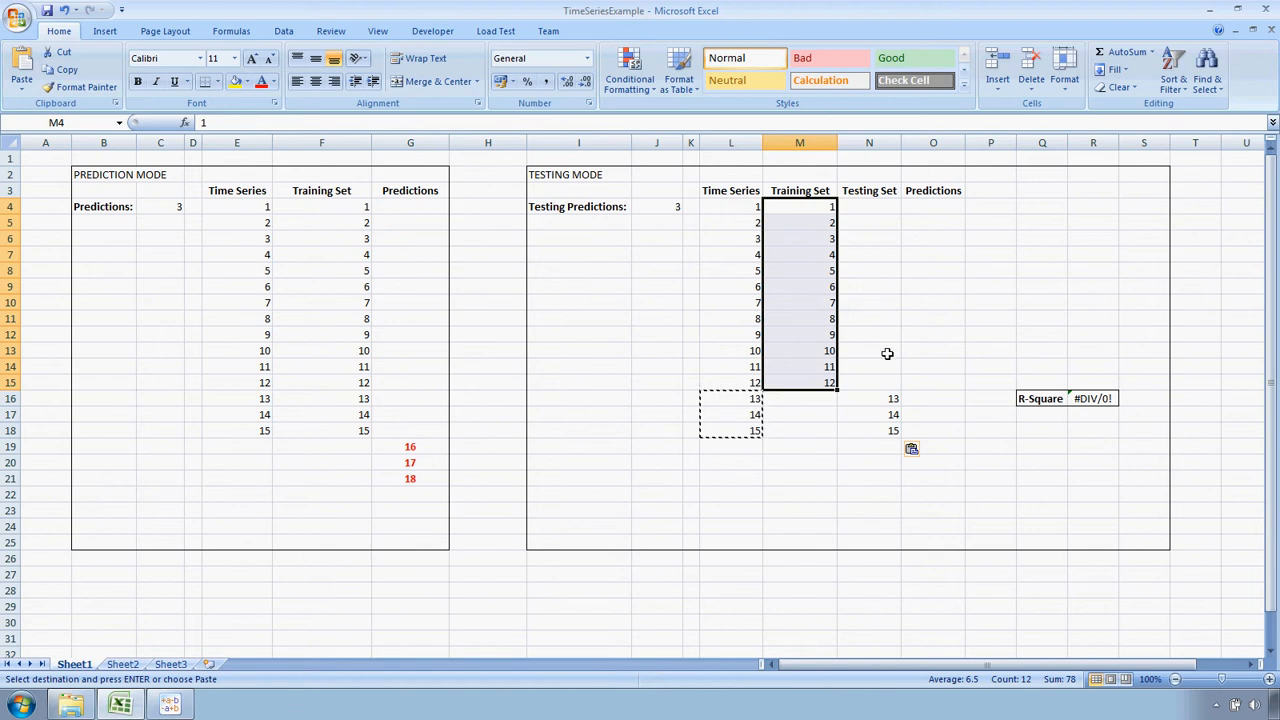
pyautogui.click(933, 397)
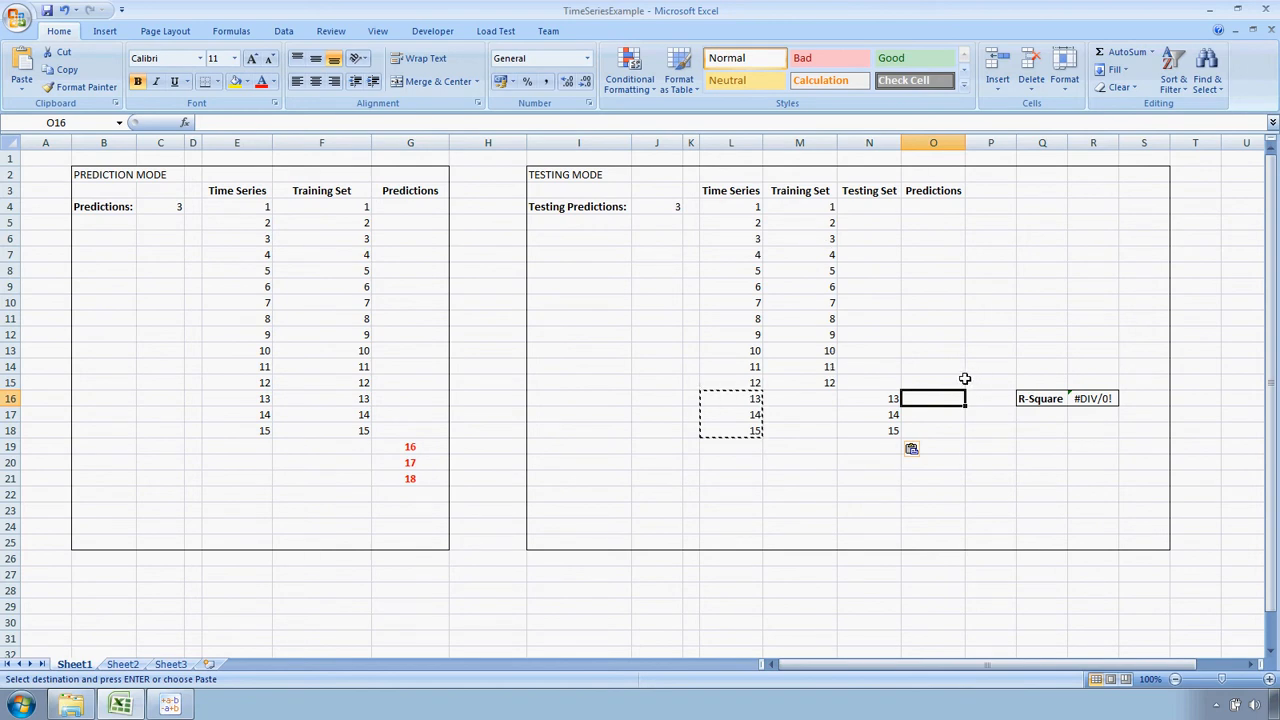
pyautogui.write('13')
pyautogui.press('Return')
pyautogui.write('14')
pyautogui.press('Return')
pyautogui.write('15')
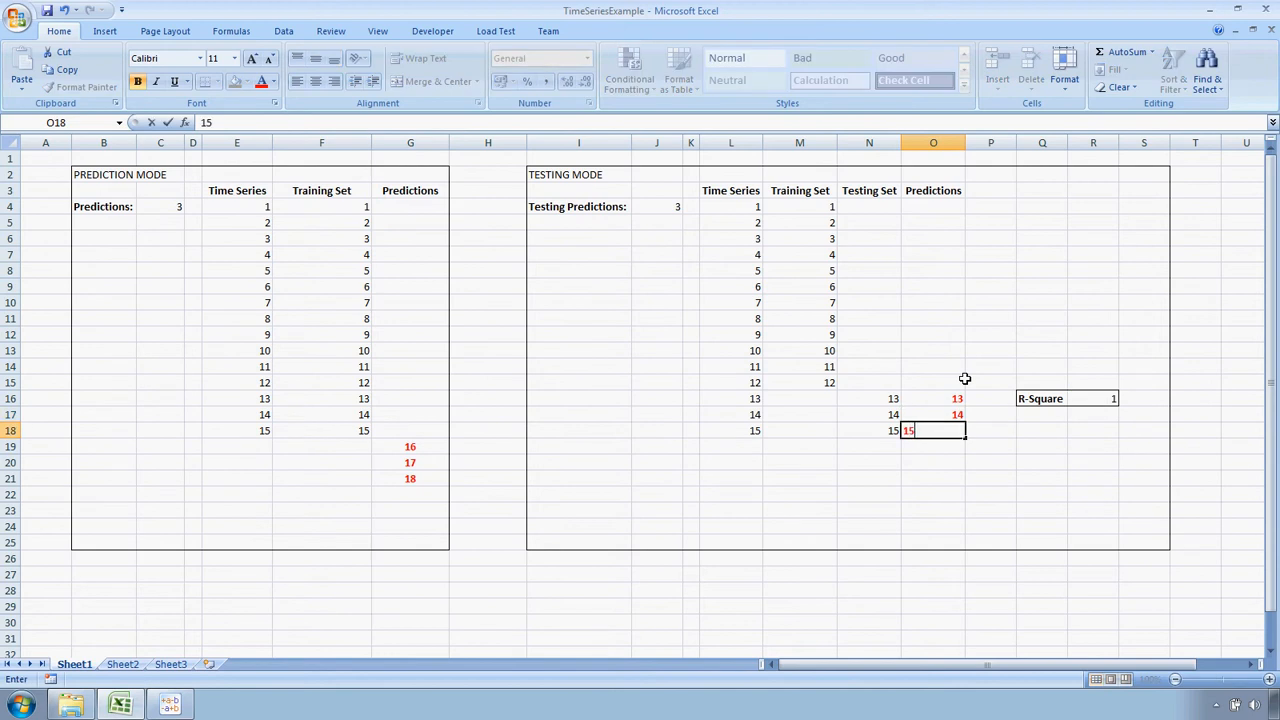
pyautogui.press('Return')
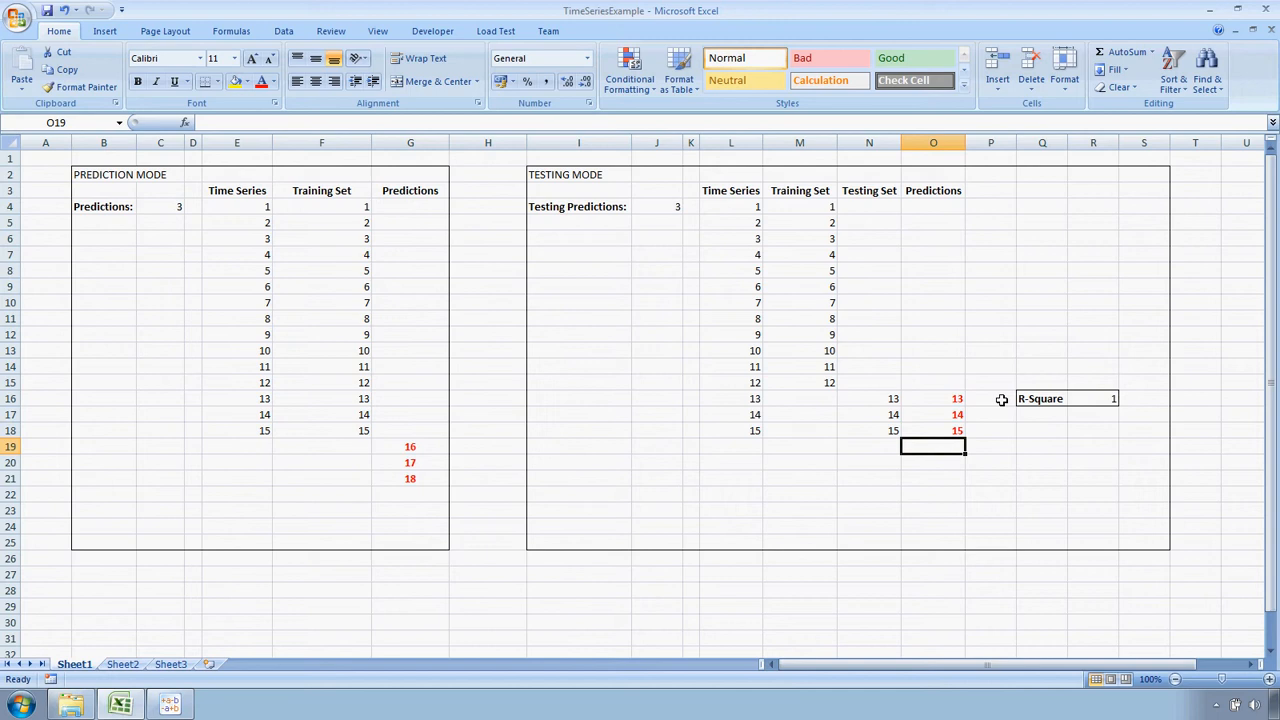
# Switch to GeneXproTools and open the DowJonesTesting run from the Documents library
pyautogui.click(172, 705)
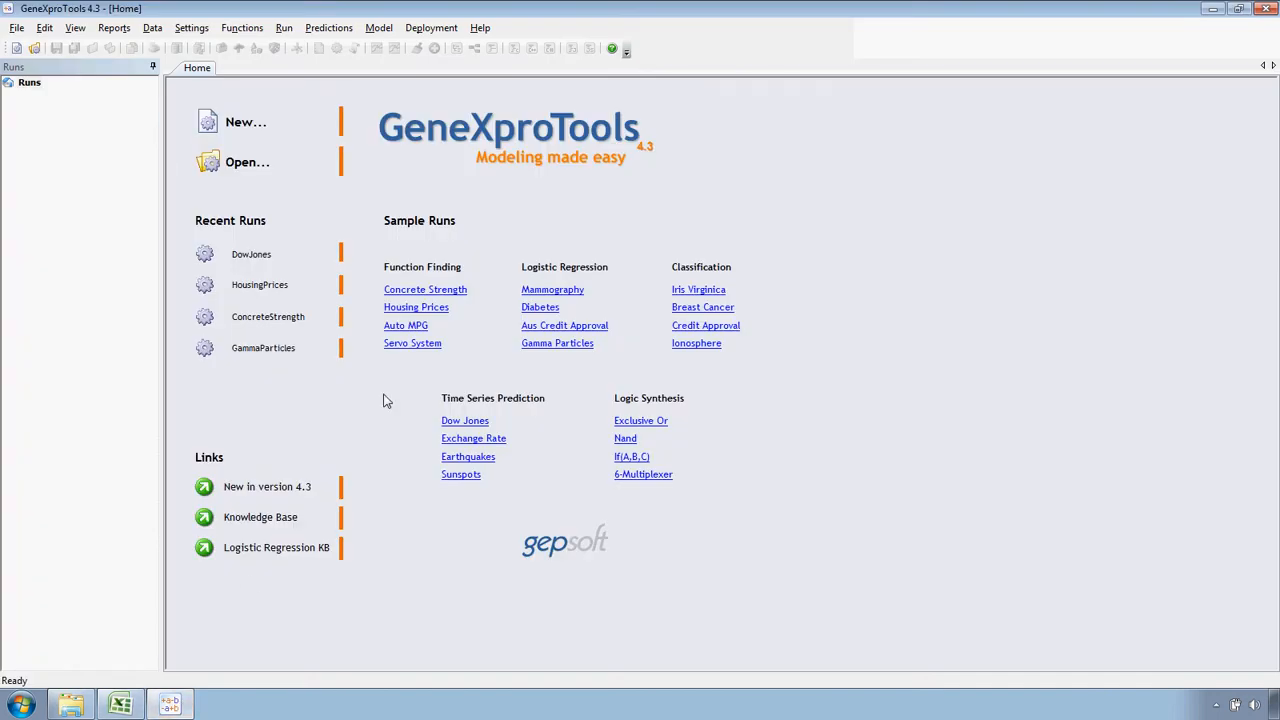
pyautogui.click(257, 165)
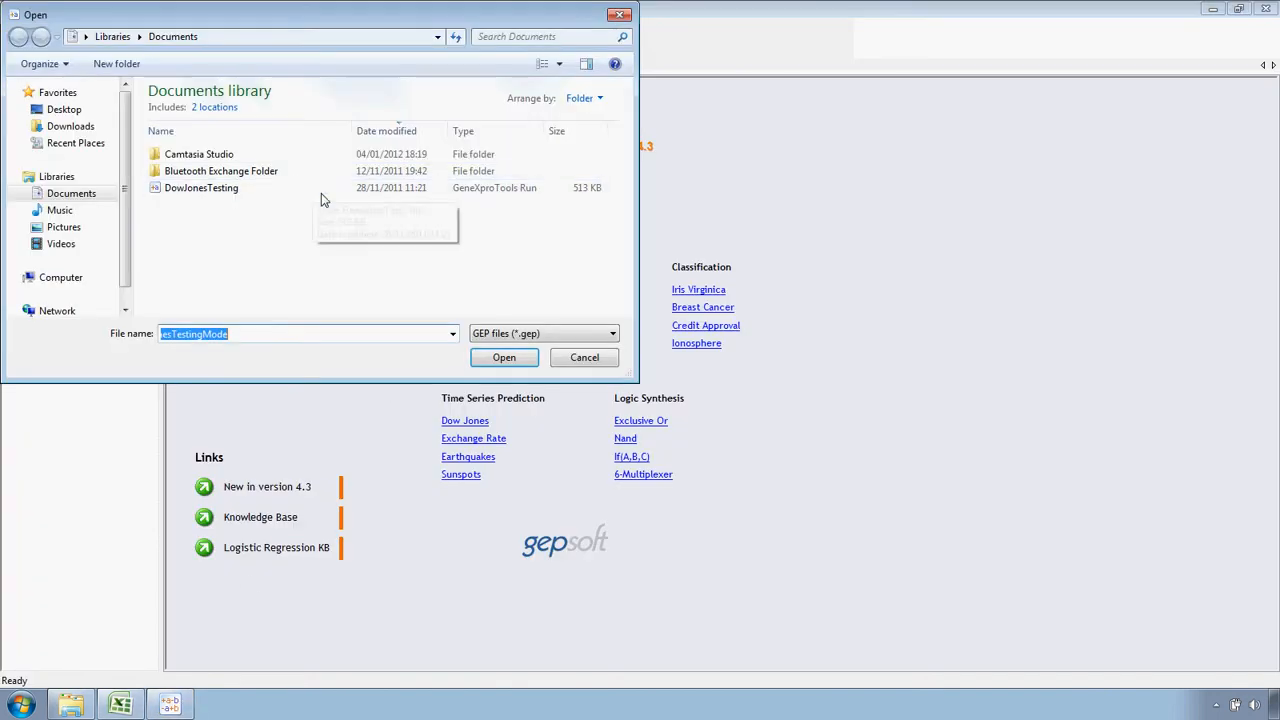
pyautogui.click(249, 190)
pyautogui.click(497, 360)
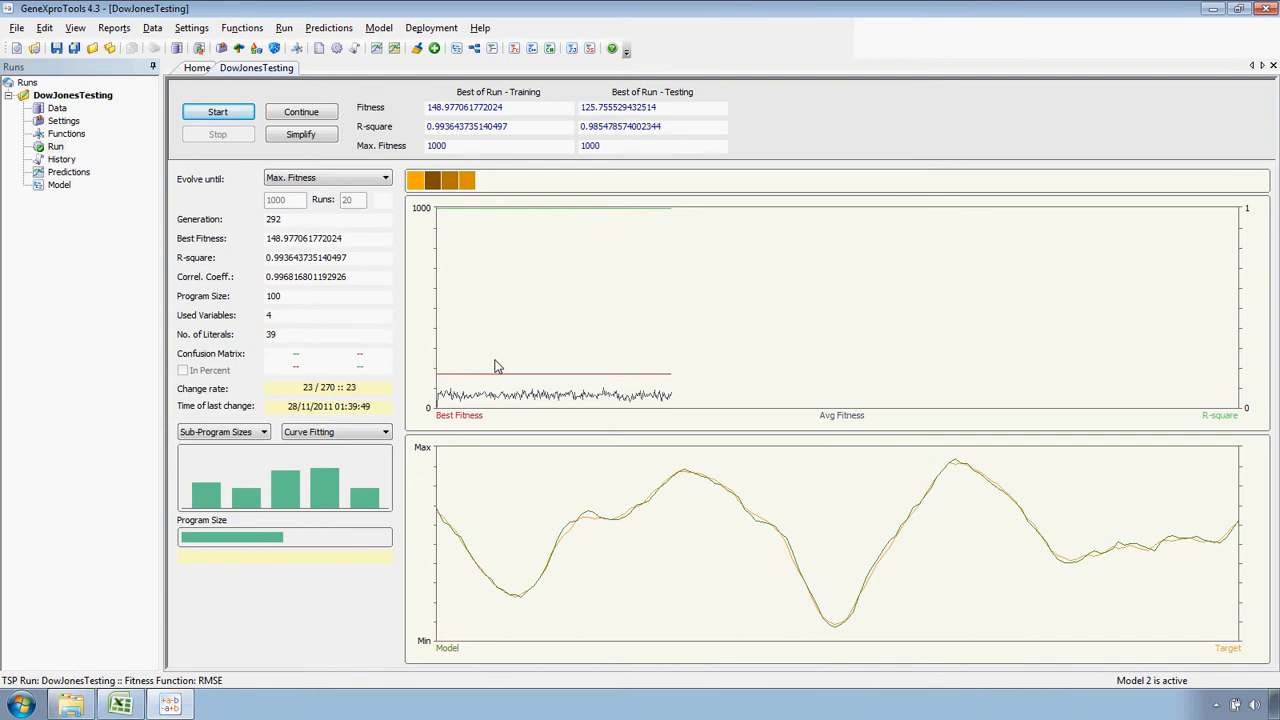
# Check the general settings of the DowJonesTesting run and activate model 10 in its history
pyautogui.click(66, 121)
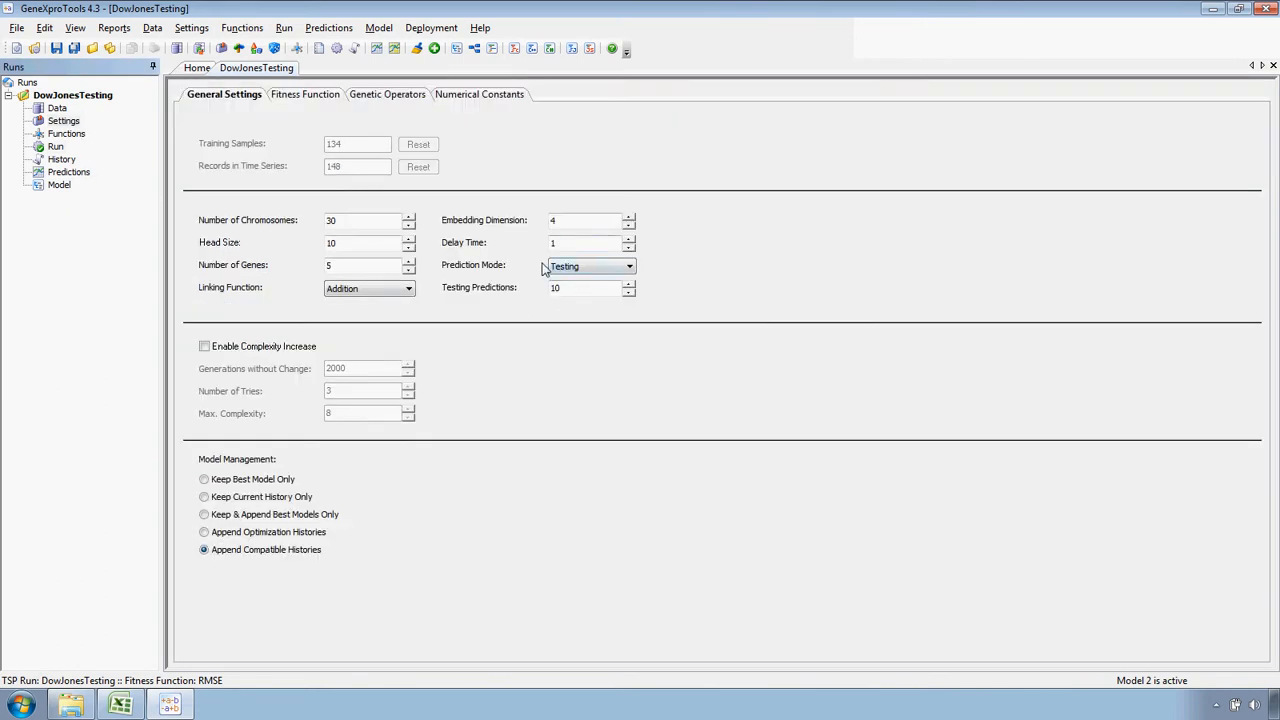
pyautogui.click(64, 160)
pyautogui.click(182, 306)
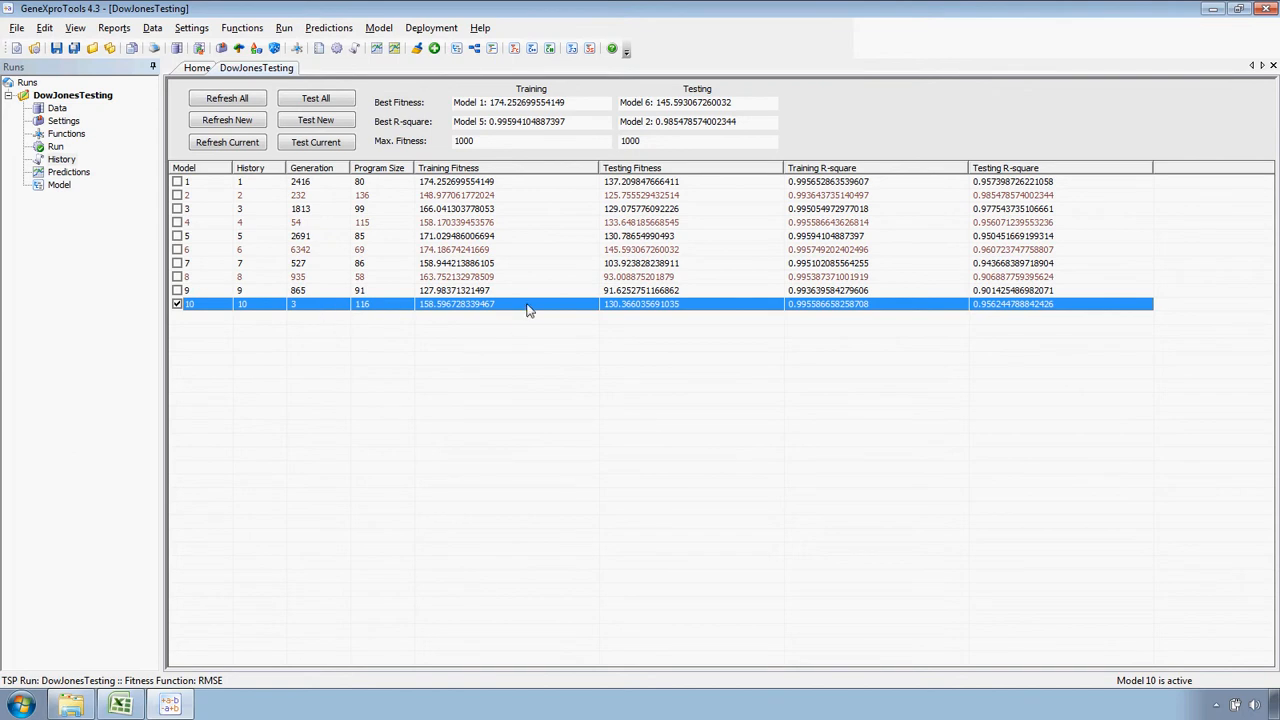
# Show the predictions of the active model and limit the chart to the Testing data
pyautogui.click(84, 175)
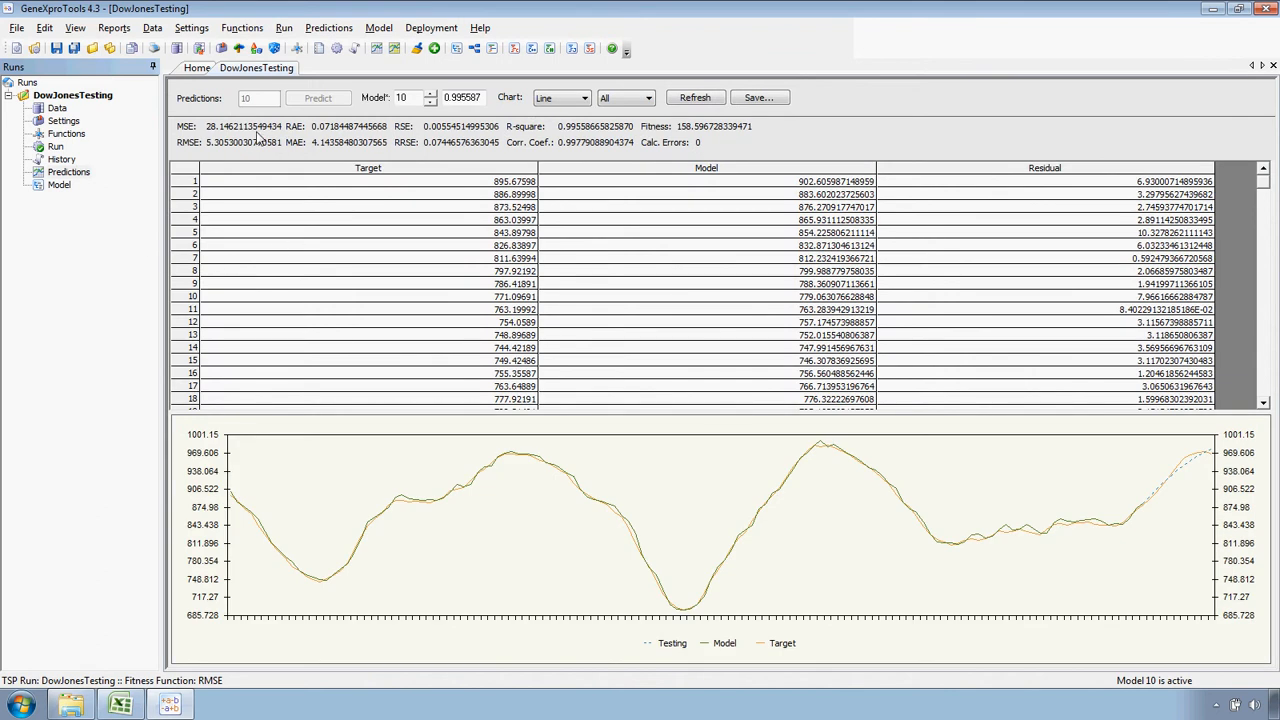
pyautogui.click(650, 99)
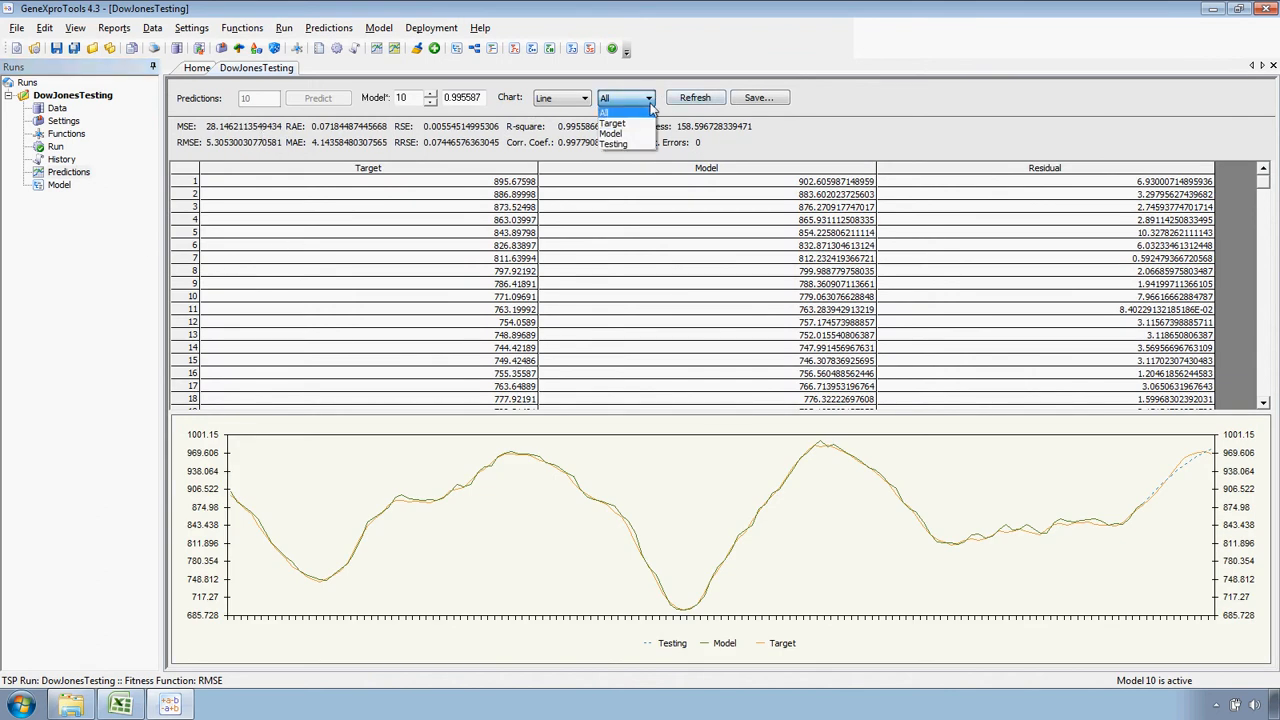
pyautogui.click(630, 144)
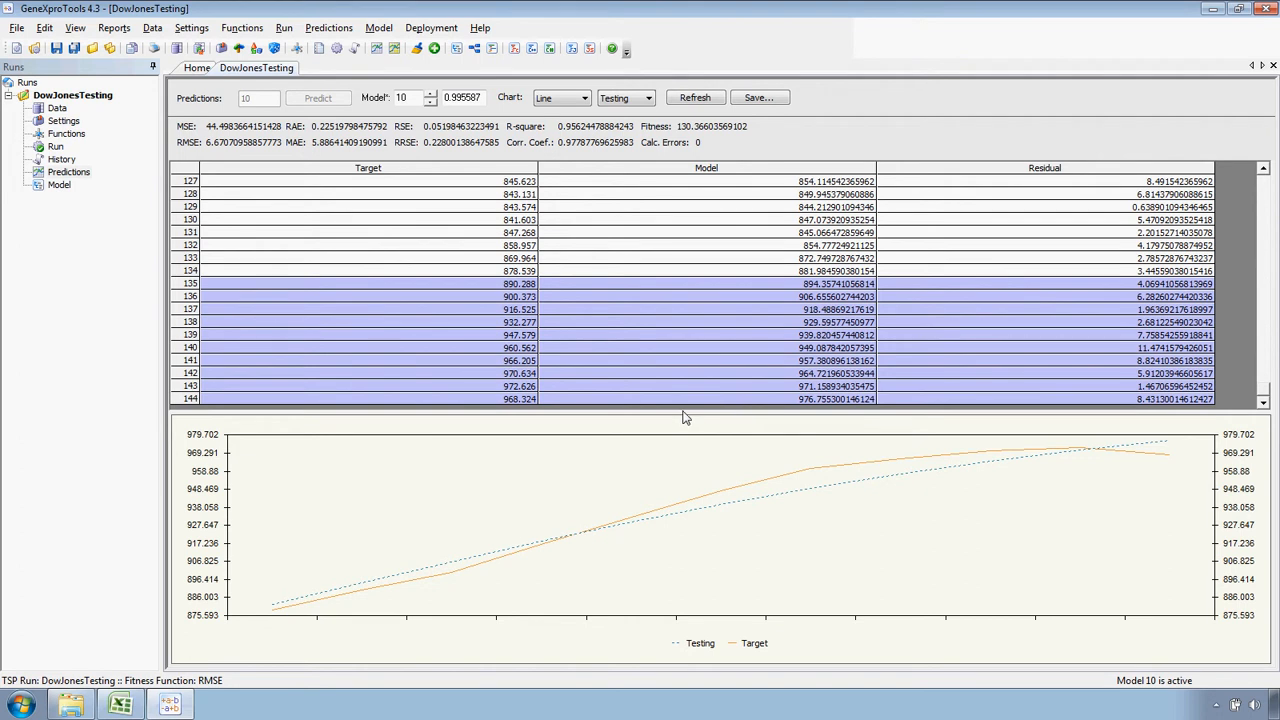
# Create a new Time Series Prediction run in Prediction mode, loading the DowJonesData text file as training data
pyautogui.click(17, 28)
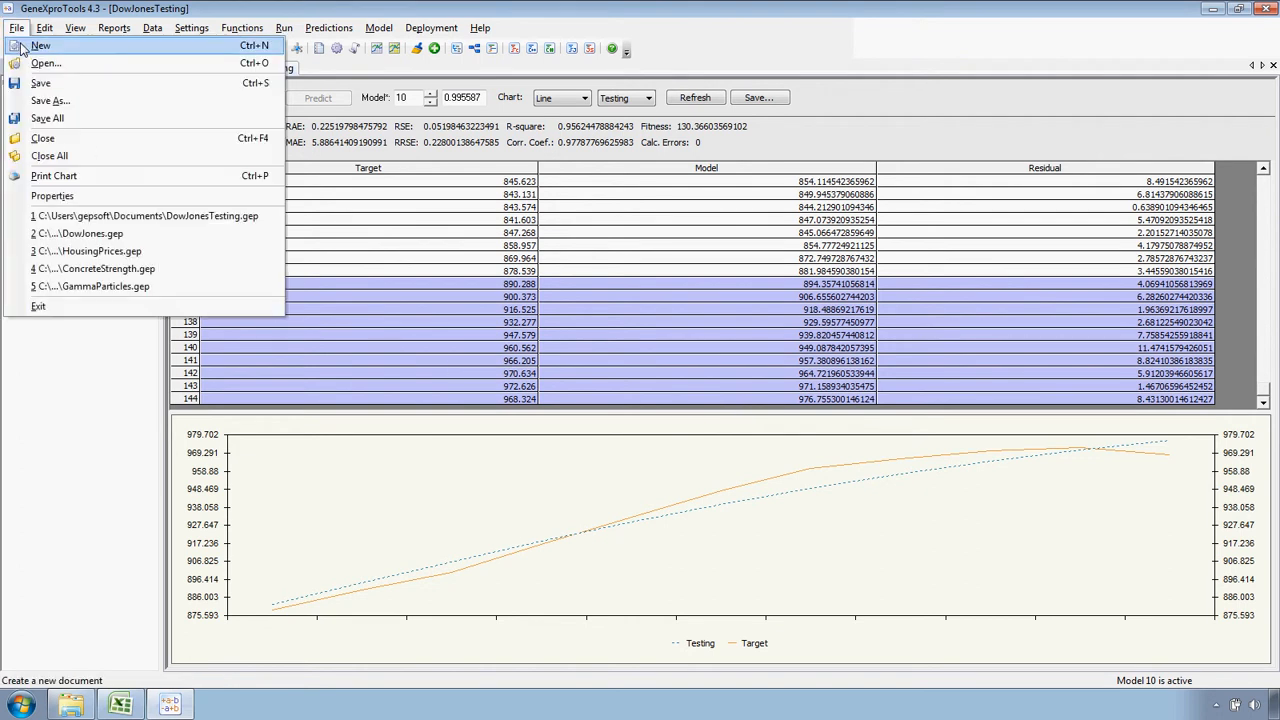
pyautogui.click(22, 48)
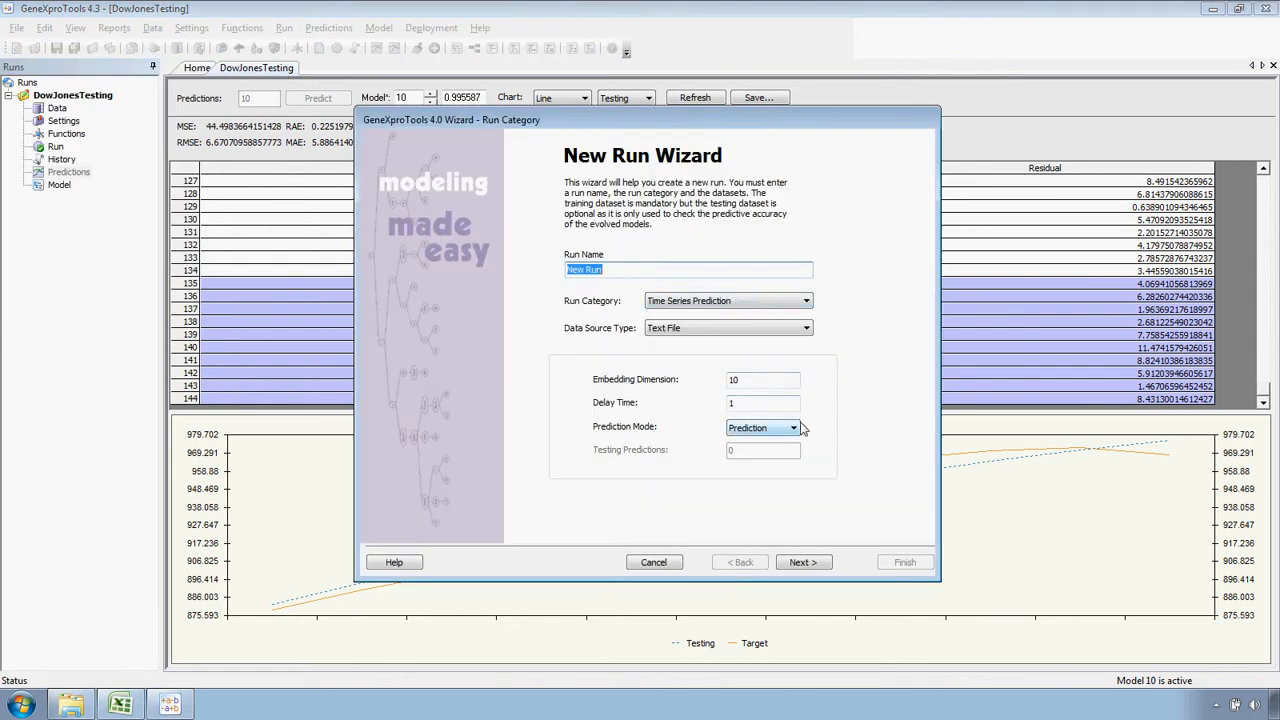
pyautogui.click(807, 562)
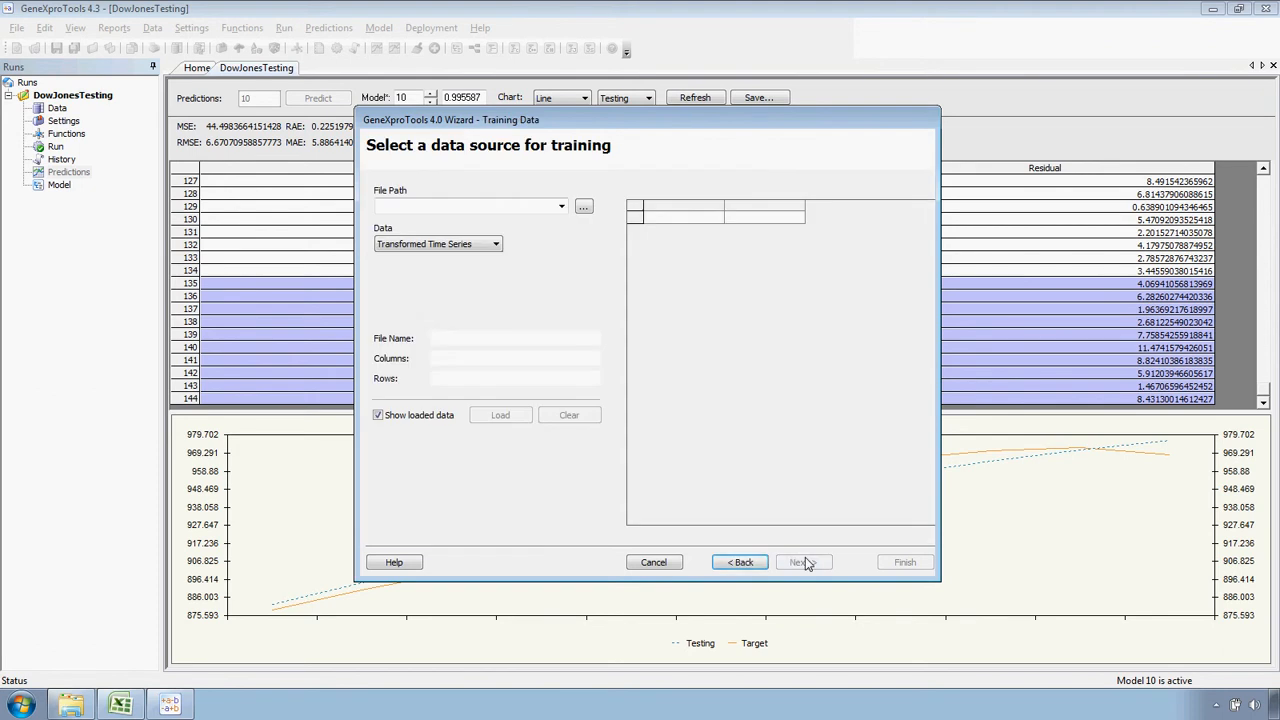
pyautogui.click(583, 207)
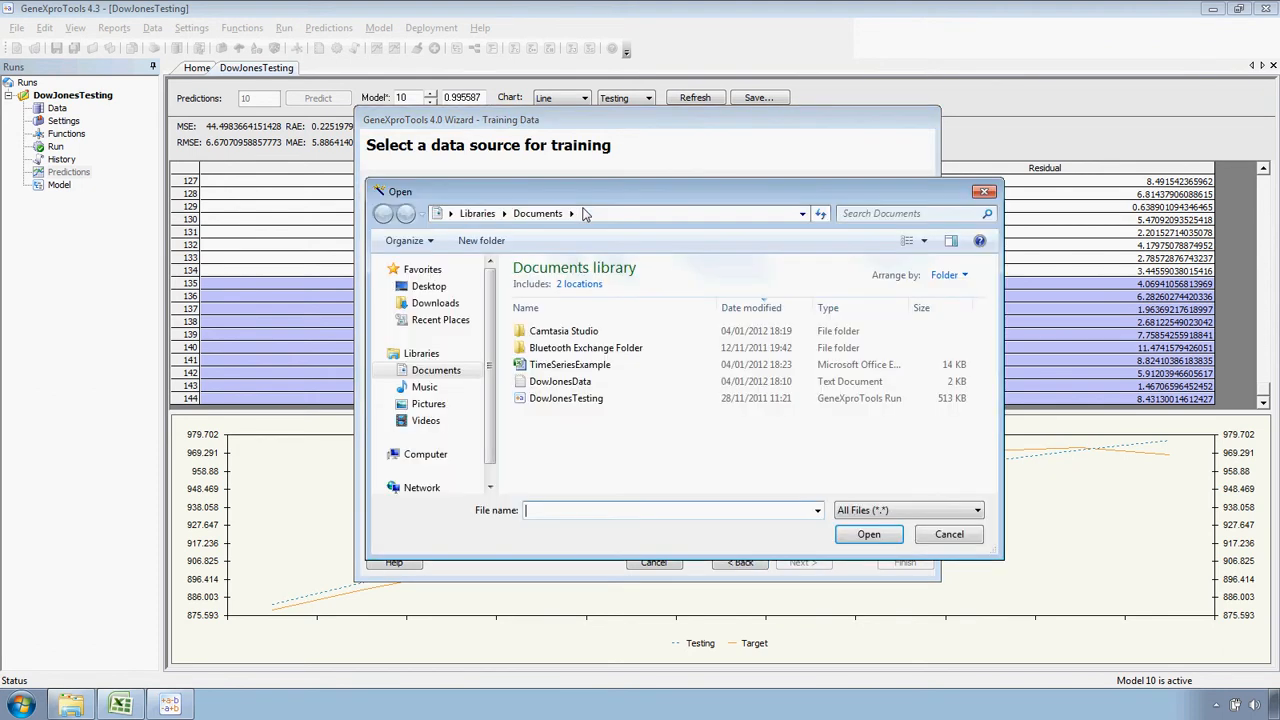
pyautogui.click(590, 382)
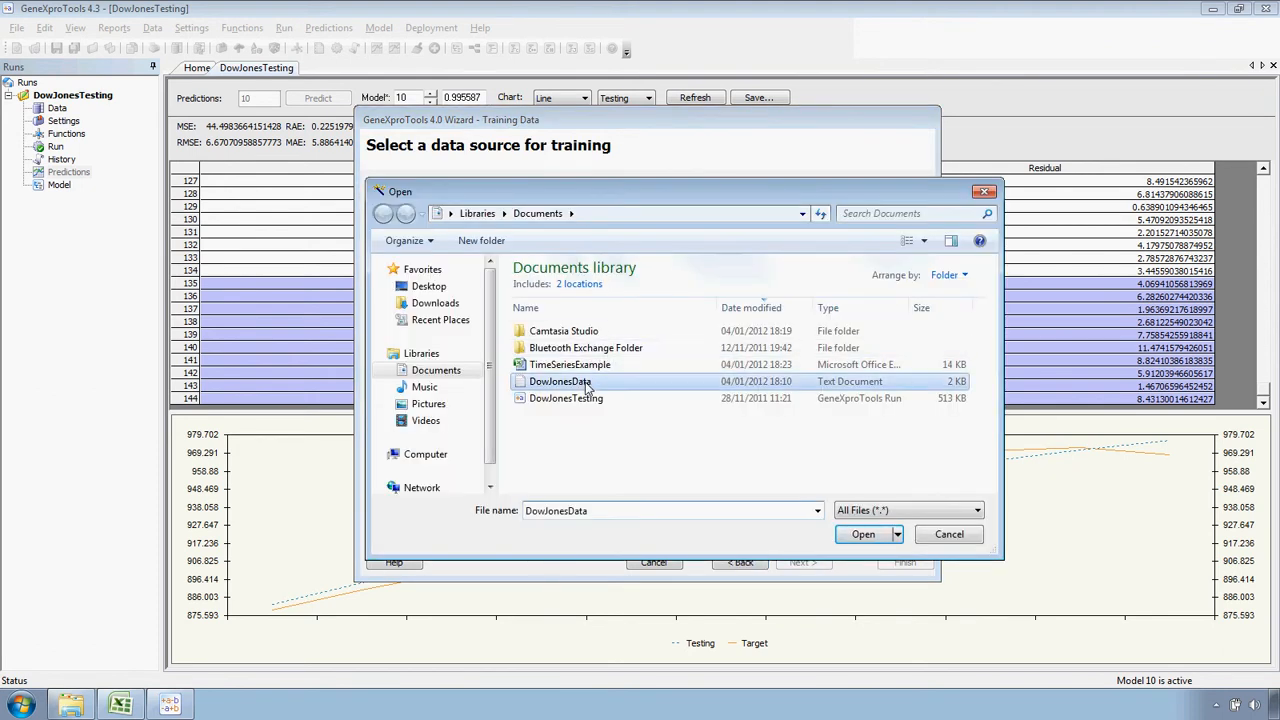
pyautogui.click(877, 537)
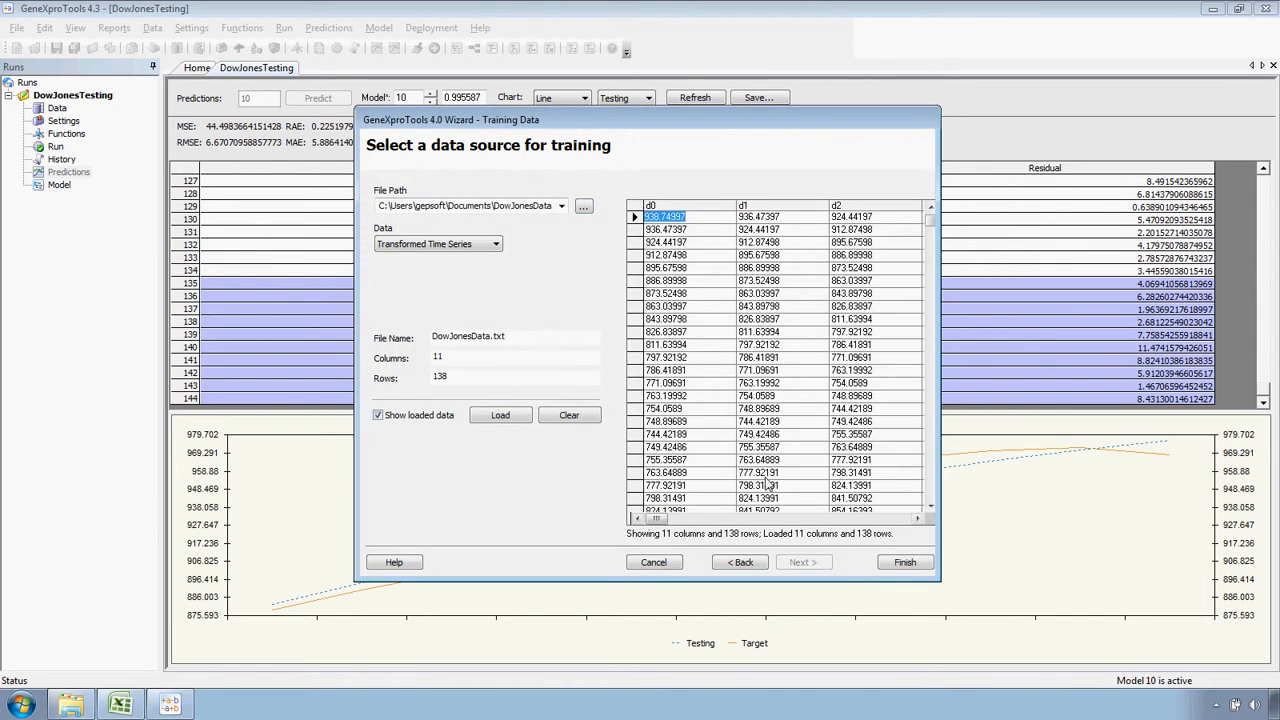
pyautogui.click(904, 563)
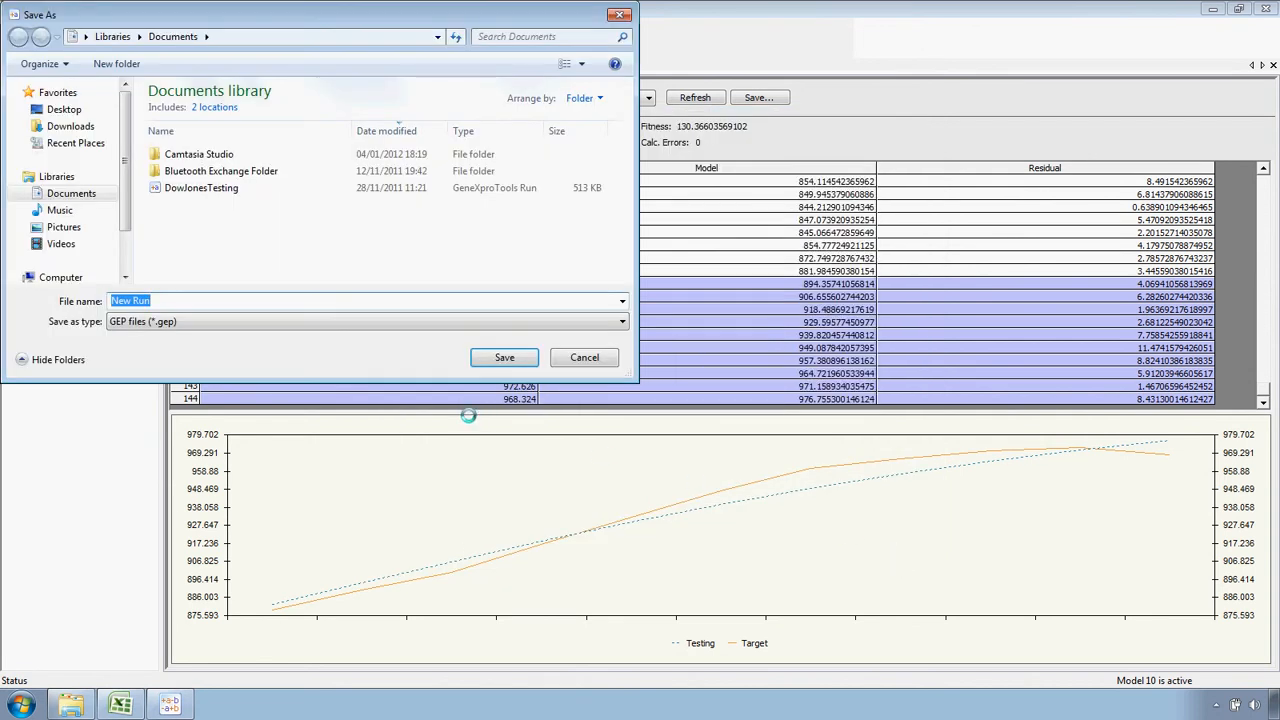
# Save the new run as DowJonesPrediction in the Documents library
pyautogui.write('Dow')
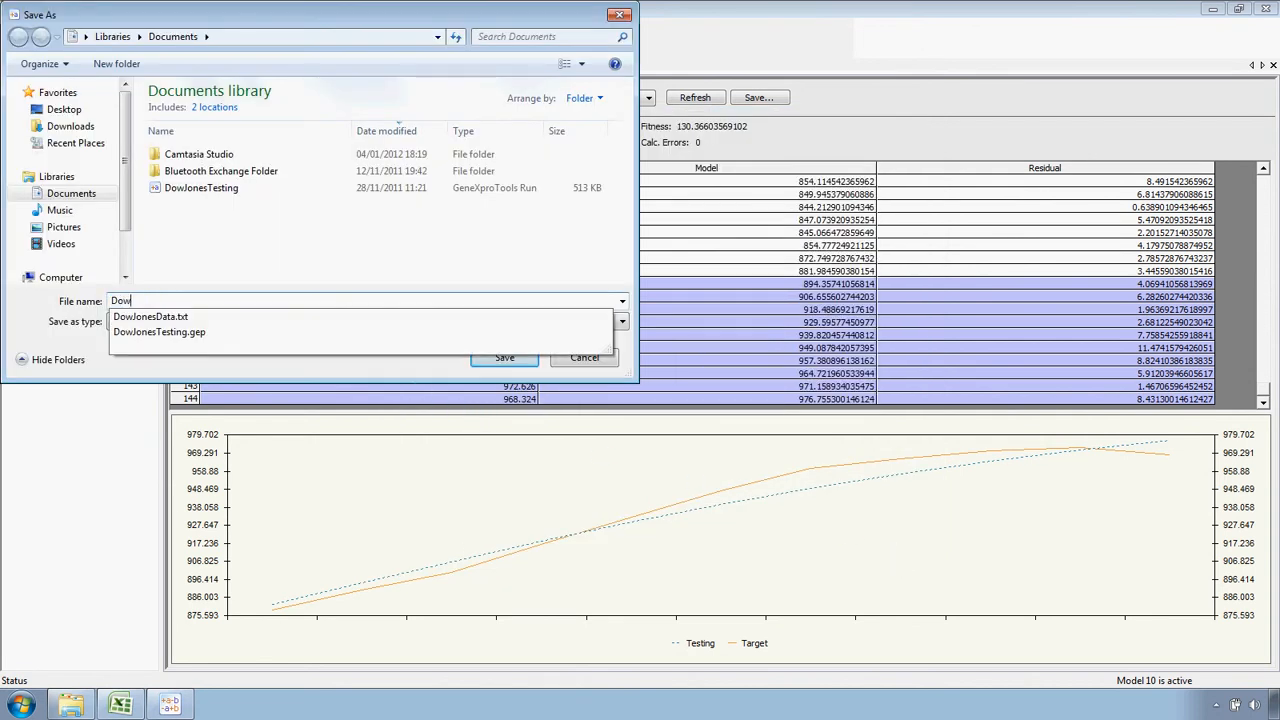
pyautogui.write('JonesPrediction')
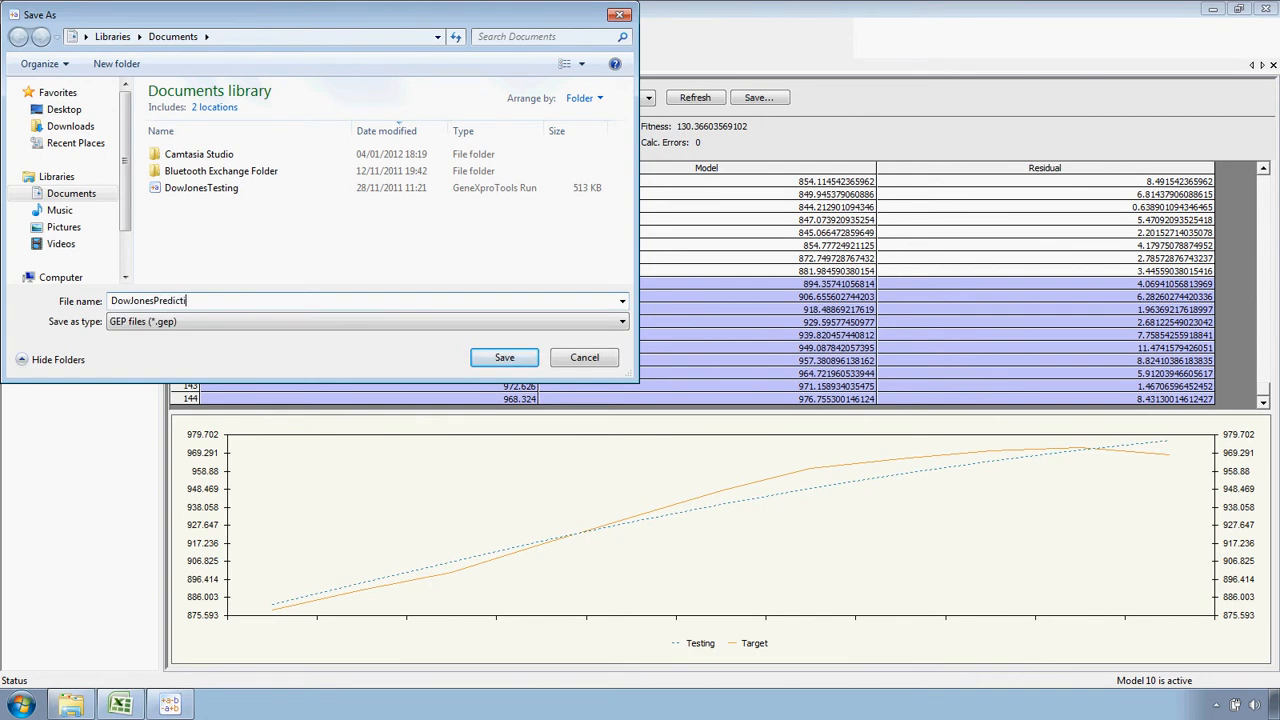
pyautogui.click(492, 362)
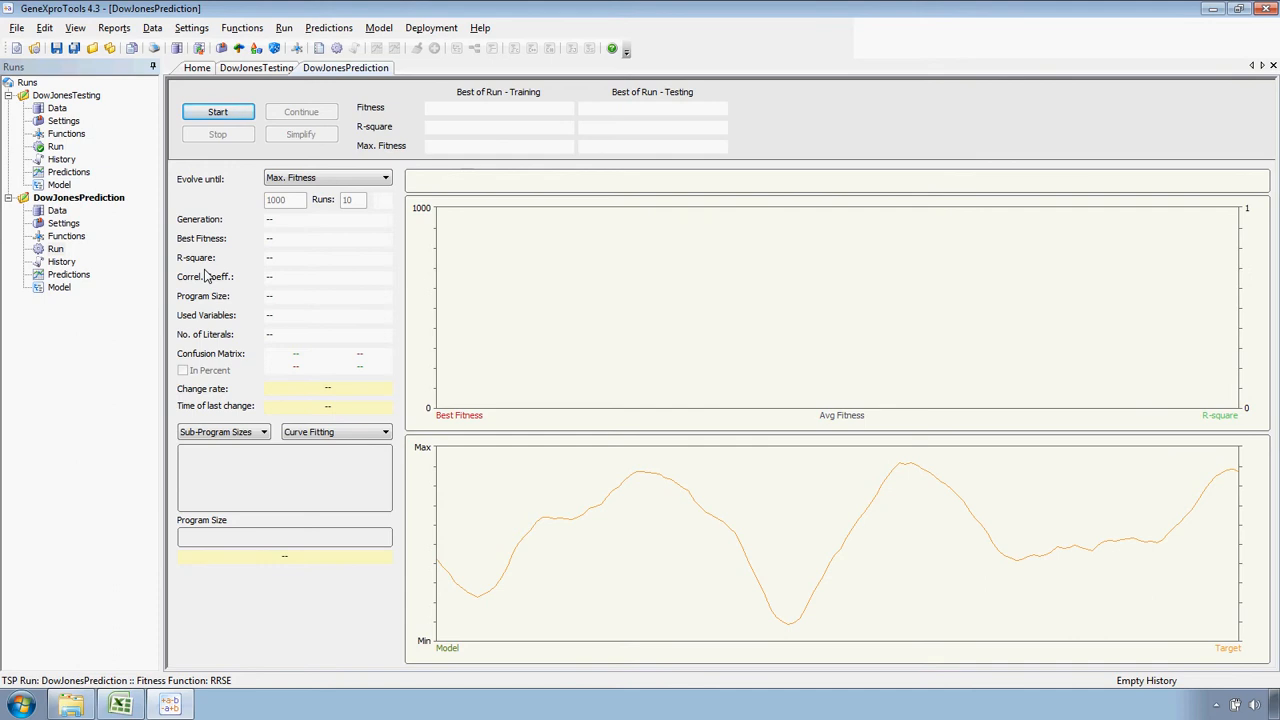
# Check the DowJonesTesting general settings and set the embedding dimension of the DowJonesPrediction run to 4
pyautogui.click(64, 121)
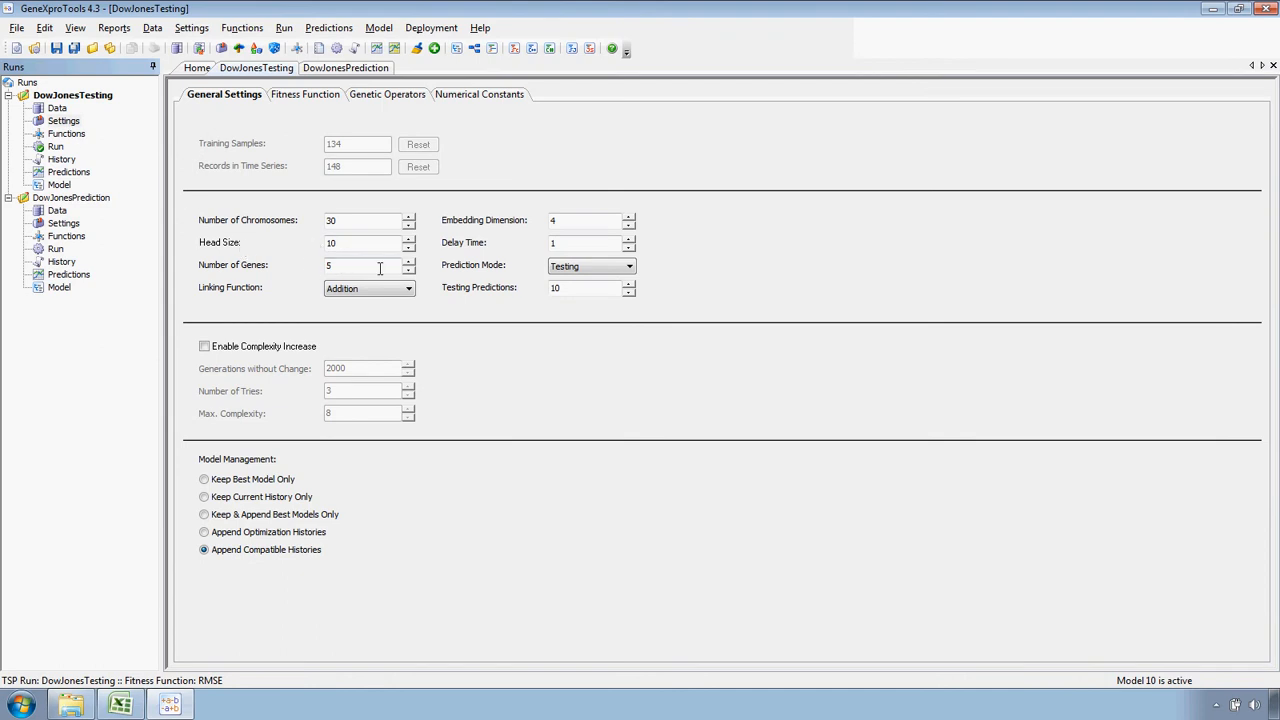
pyautogui.click(552, 220)
pyautogui.click(72, 225)
pyautogui.doubleClick(348, 245)
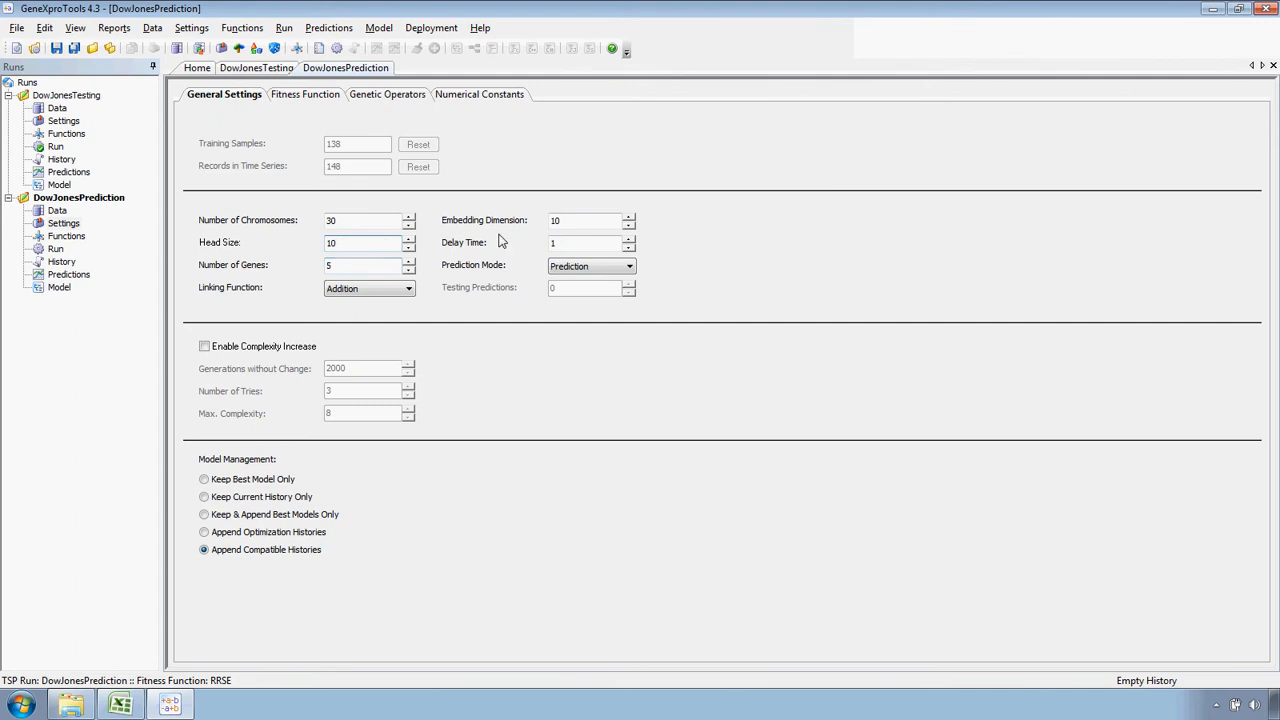
pyautogui.doubleClick(556, 220)
pyautogui.write('4')
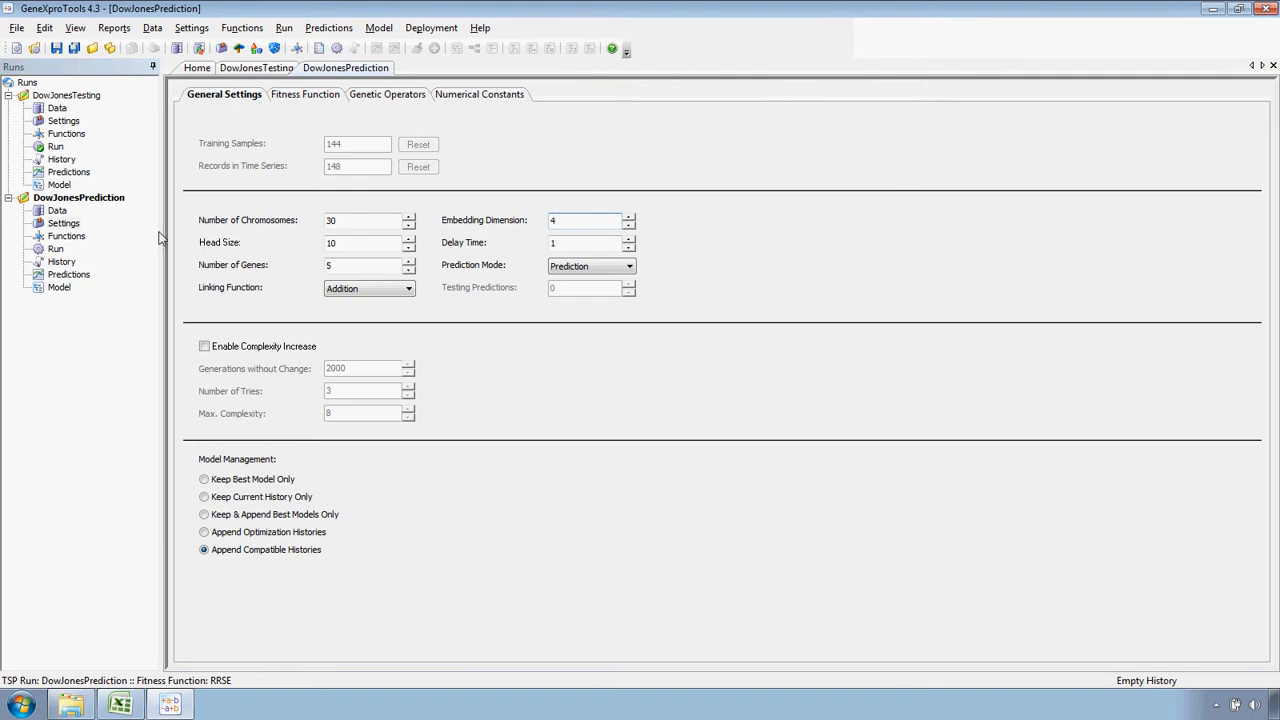
# Start evolving models in the DowJonesPrediction run and stop the evolution after a few generations
pyautogui.click(56, 250)
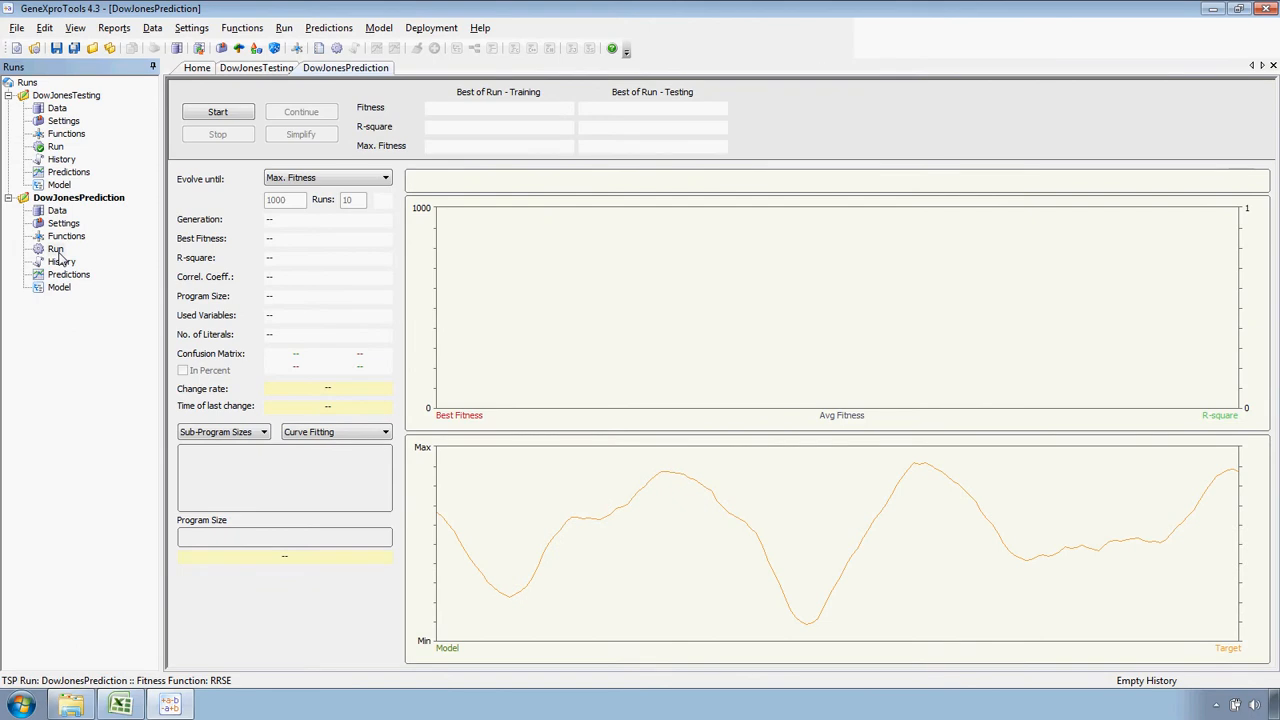
pyautogui.click(235, 115)
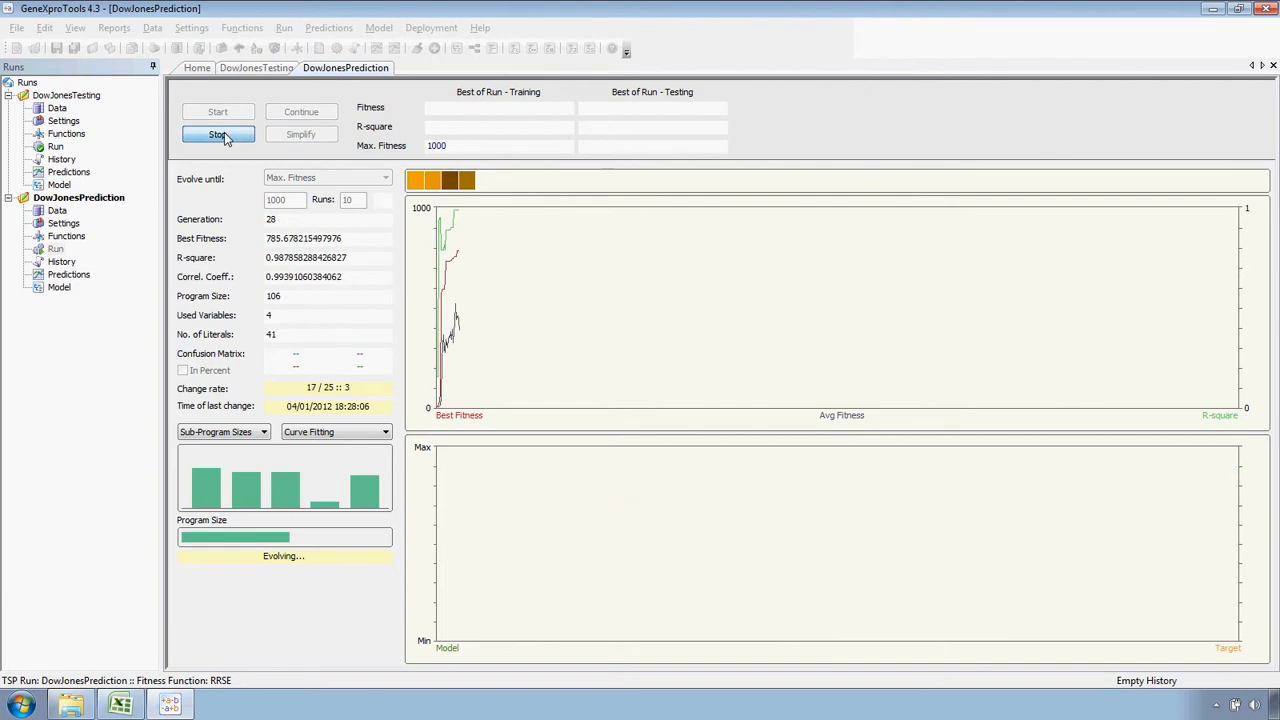
pyautogui.click(225, 133)
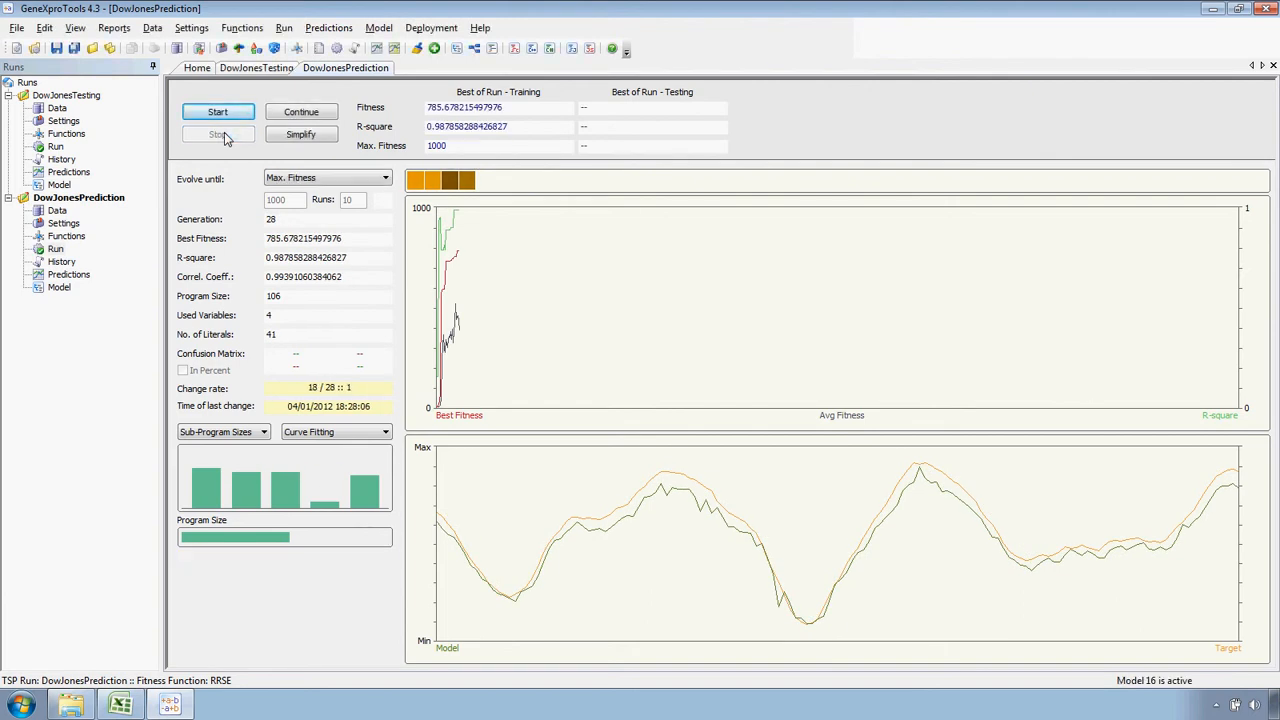
# Keep only model 1 in the DowJonesPrediction history, discarding all the other evolved models
pyautogui.click(62, 262)
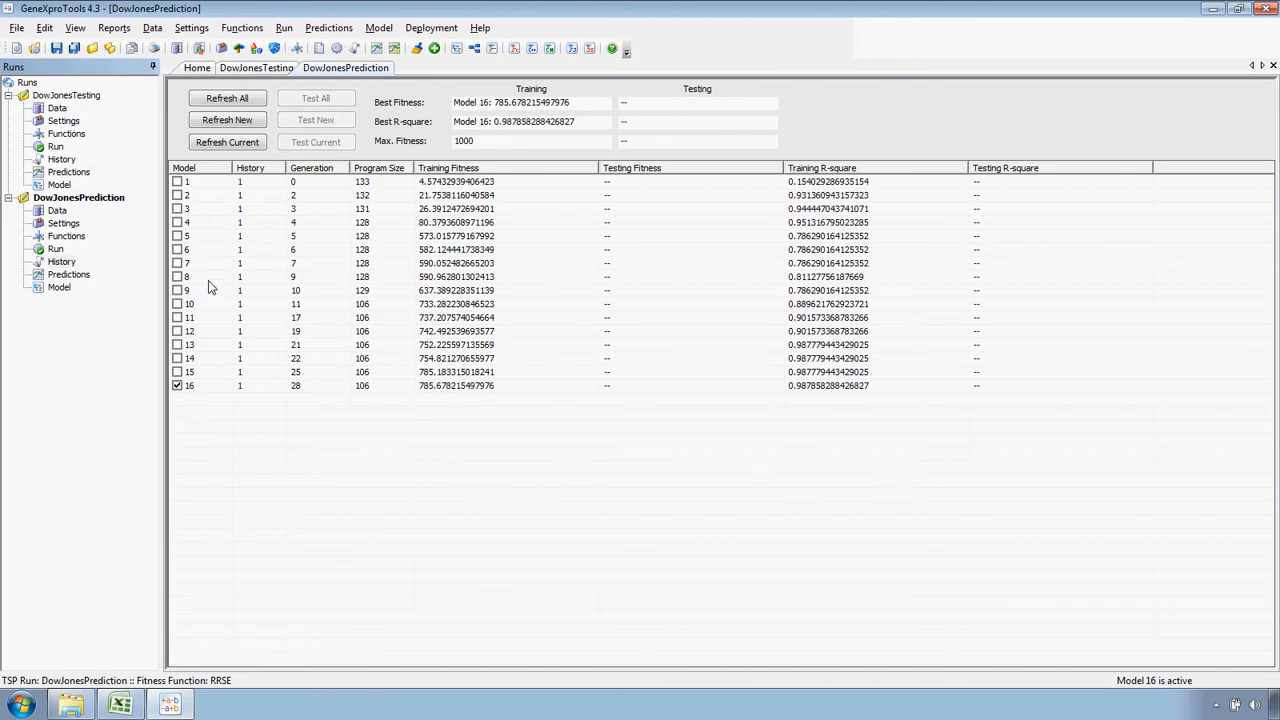
pyautogui.click(229, 183)
pyautogui.rightClick(229, 183)
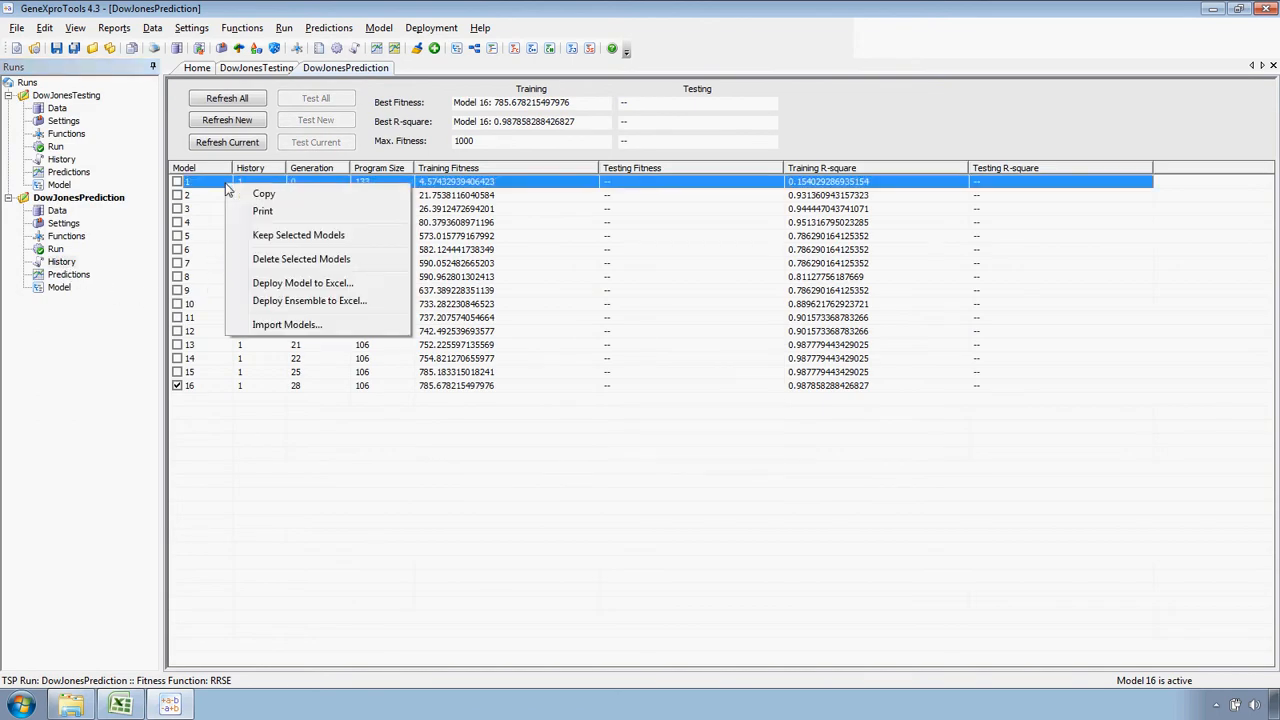
pyautogui.click(273, 238)
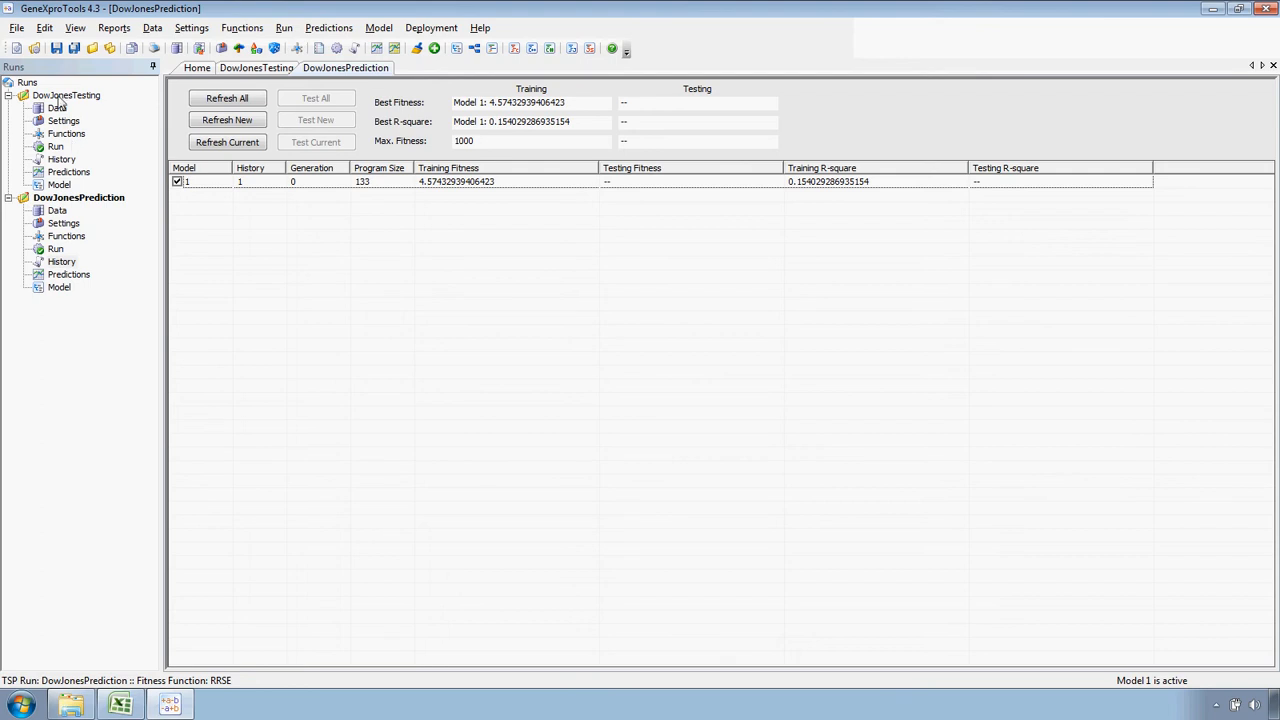
# Look up model 10 in the DowJonesTesting history, and return to the DowJonesPrediction history
pyautogui.click(63, 160)
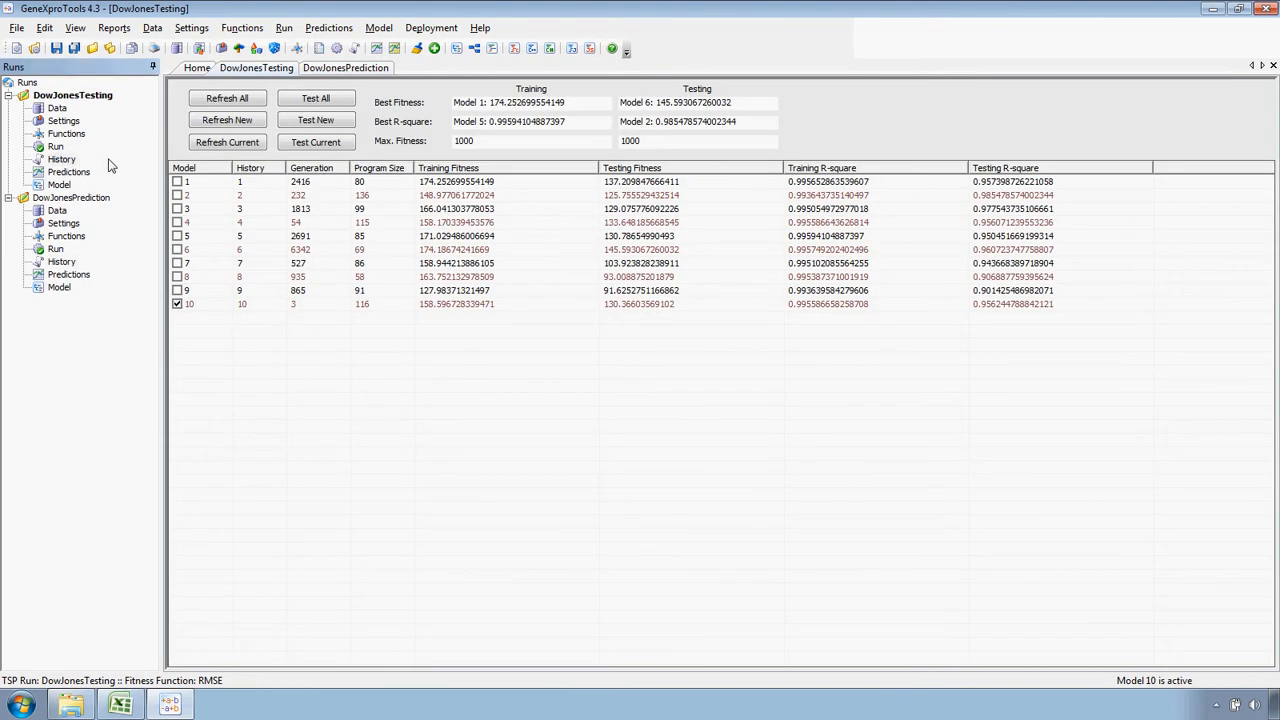
pyautogui.click(252, 304)
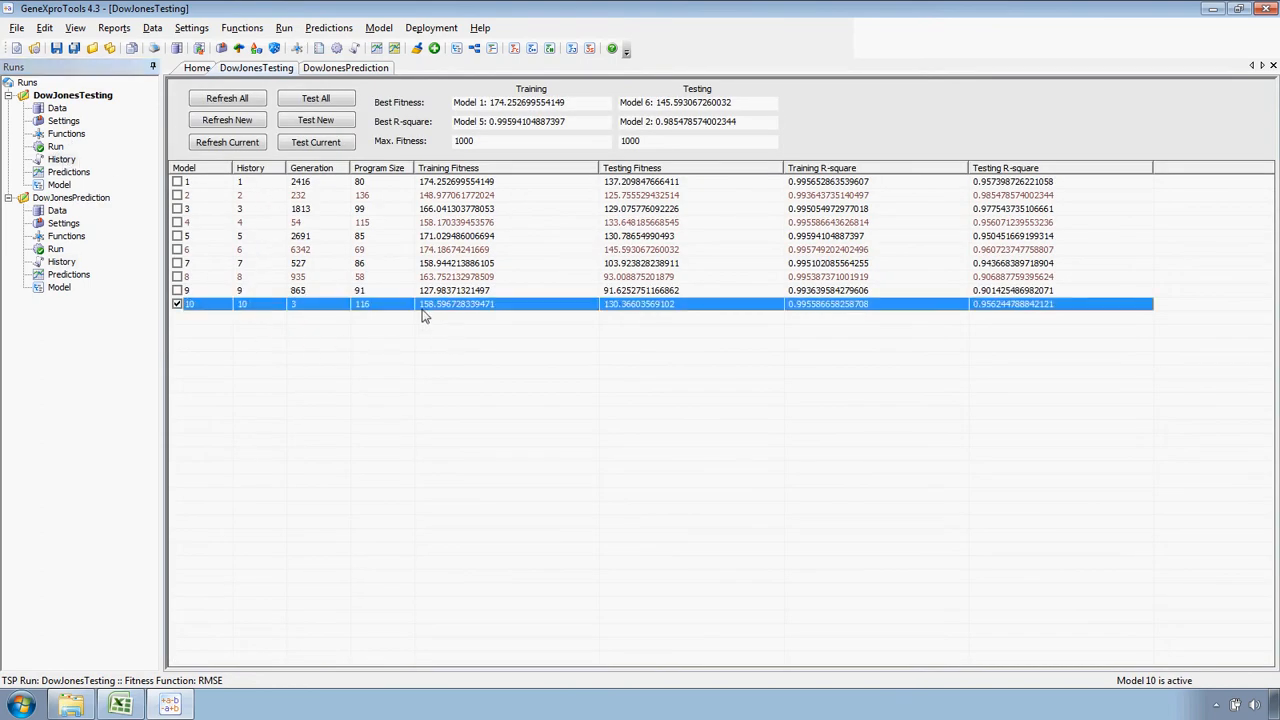
pyautogui.click(66, 262)
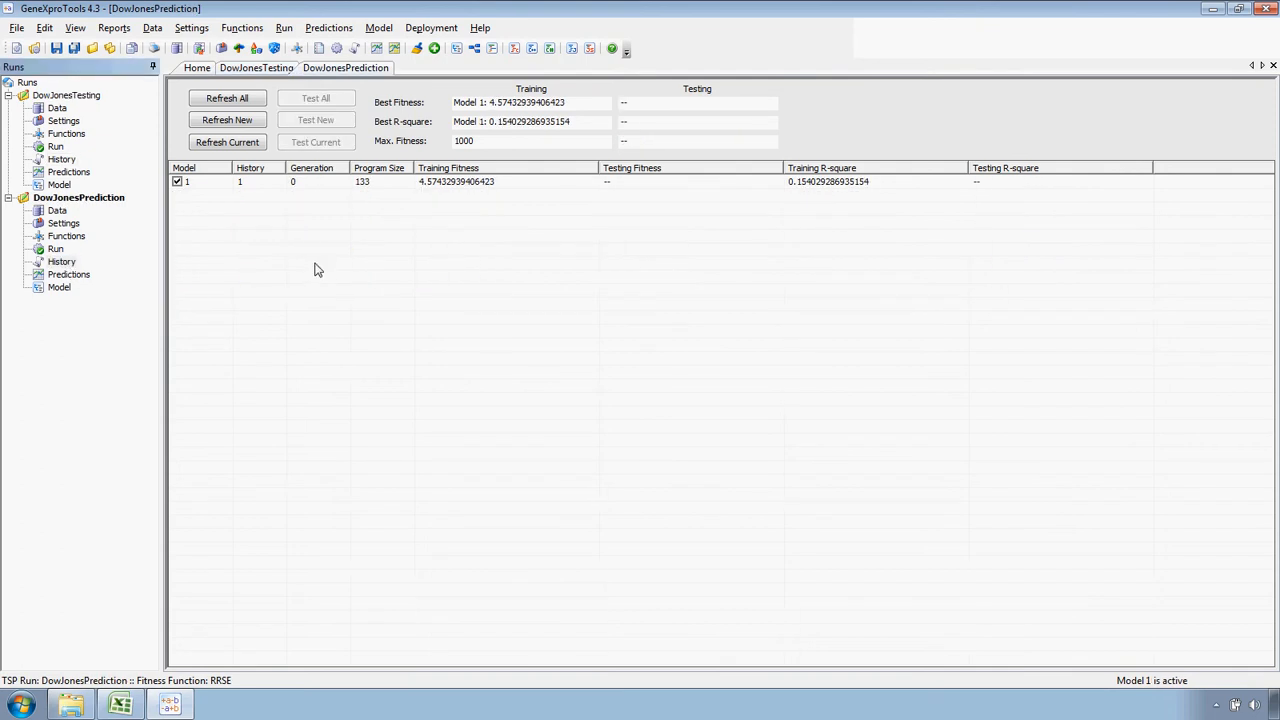
pyautogui.rightClick(313, 230)
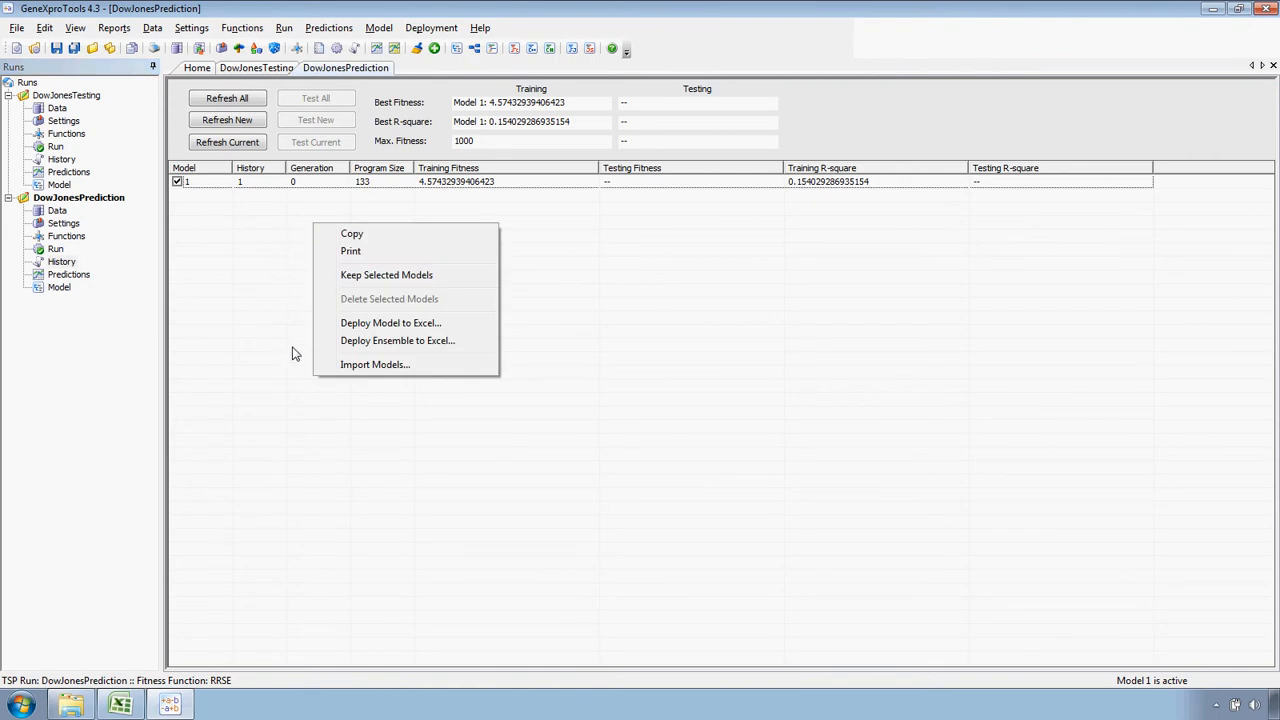
pyautogui.click(351, 366)
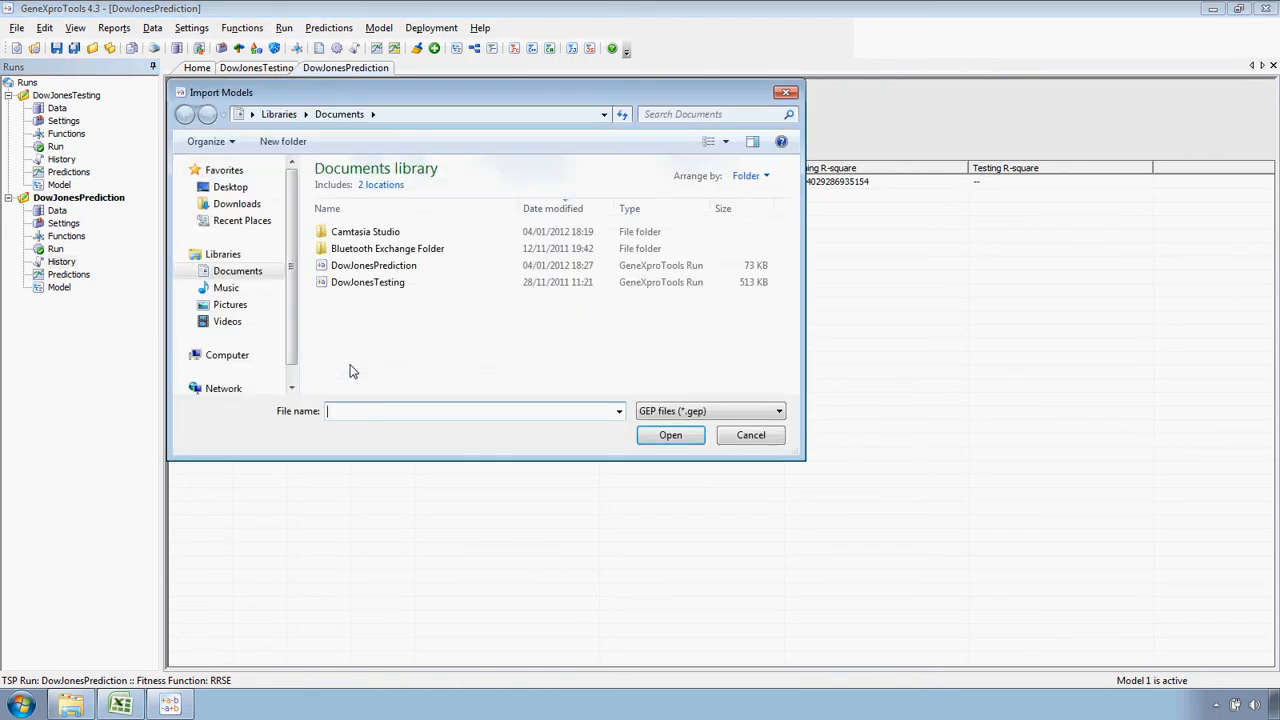
pyautogui.click(400, 266)
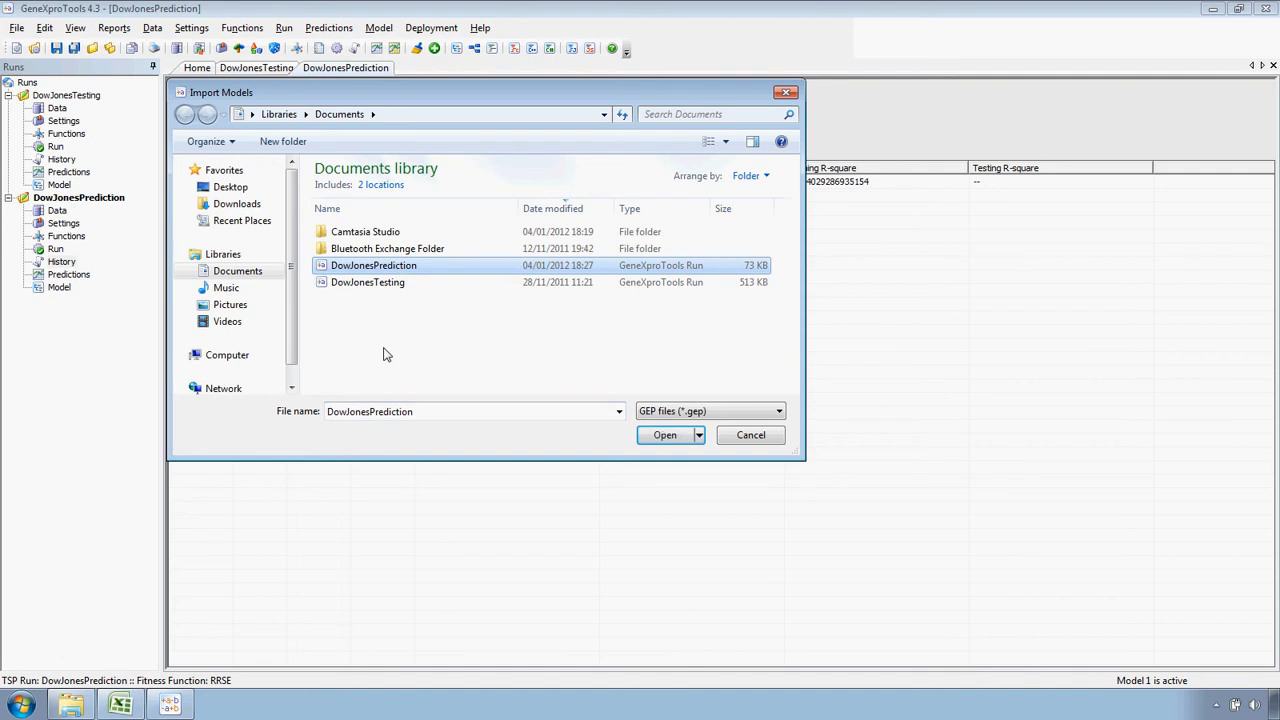
pyautogui.click(664, 435)
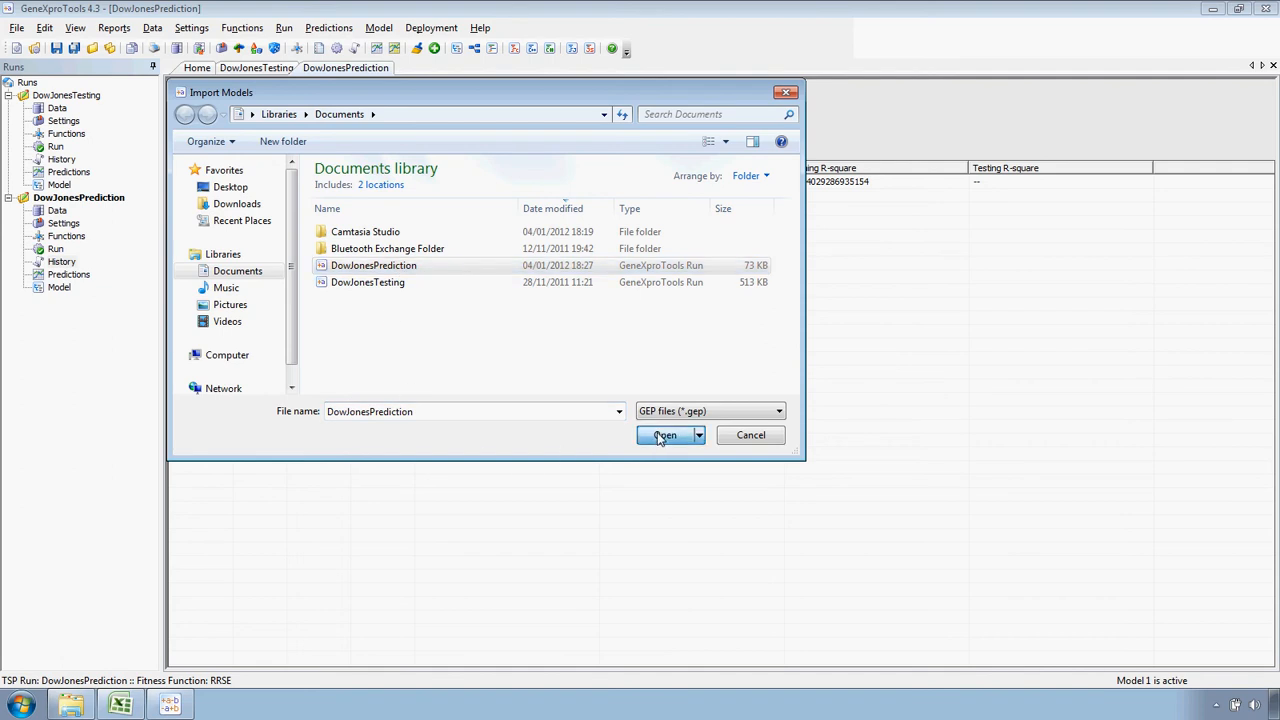
pyautogui.click(755, 397)
# Import model 10 from the DowJonesTesting run file into the DowJonesPrediction history
pyautogui.rightClick(449, 299)
pyautogui.click(489, 441)
pyautogui.click(378, 286)
pyautogui.click(651, 439)
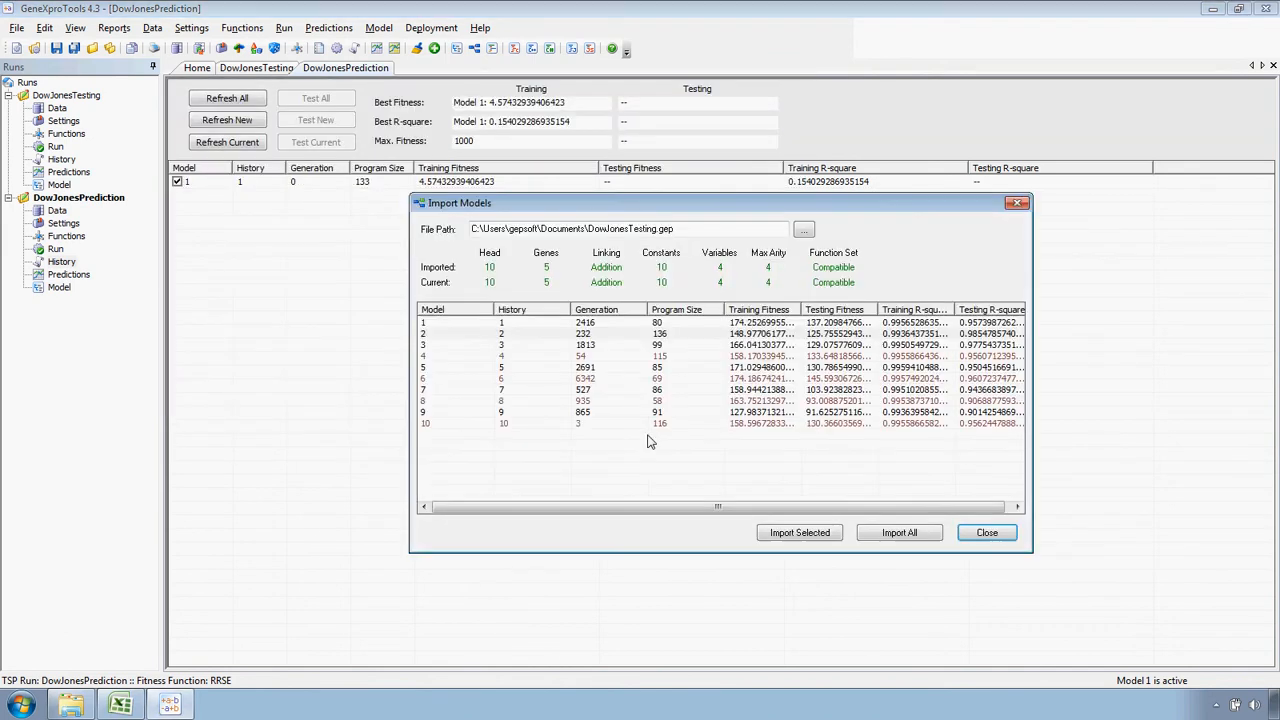
pyautogui.click(564, 428)
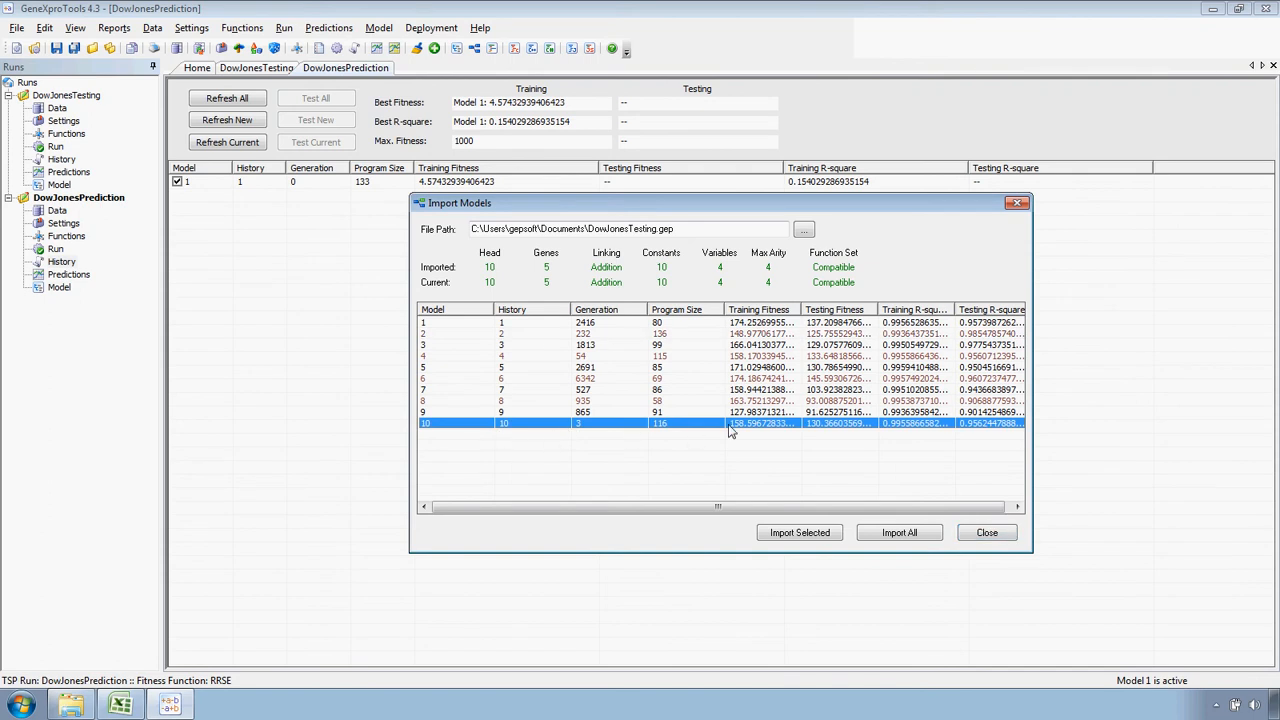
pyautogui.click(795, 535)
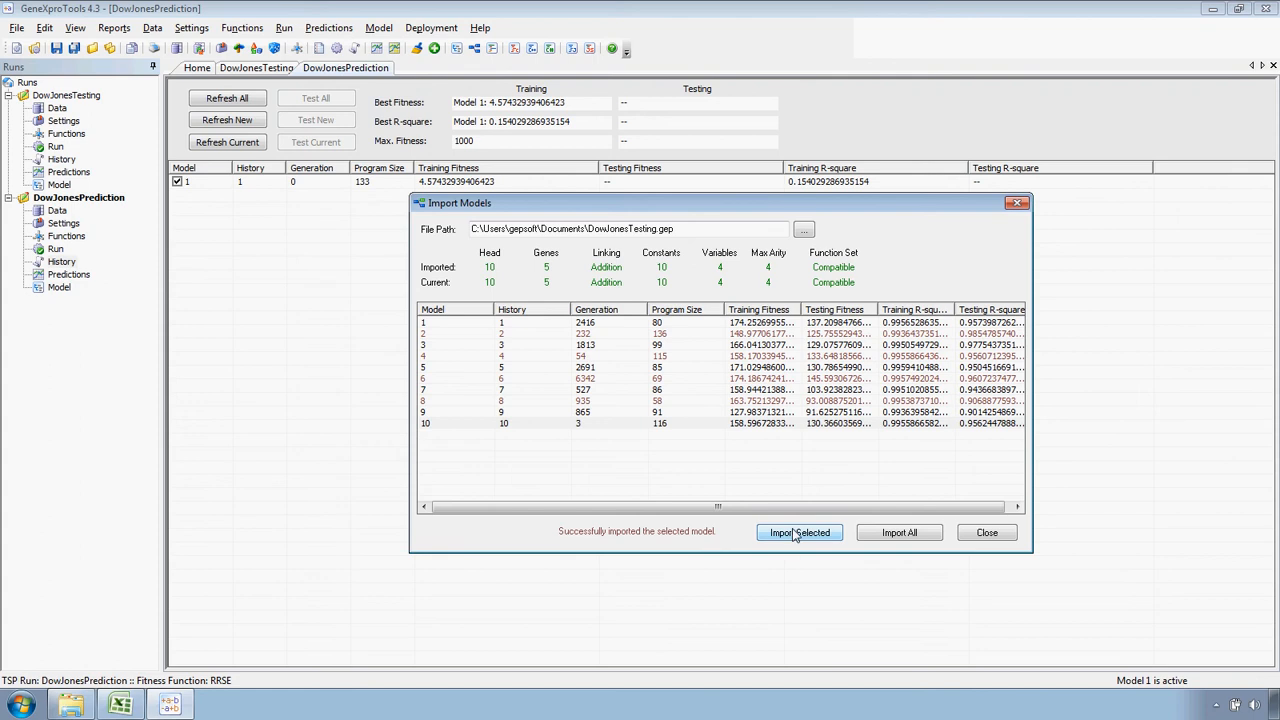
pyautogui.click(983, 534)
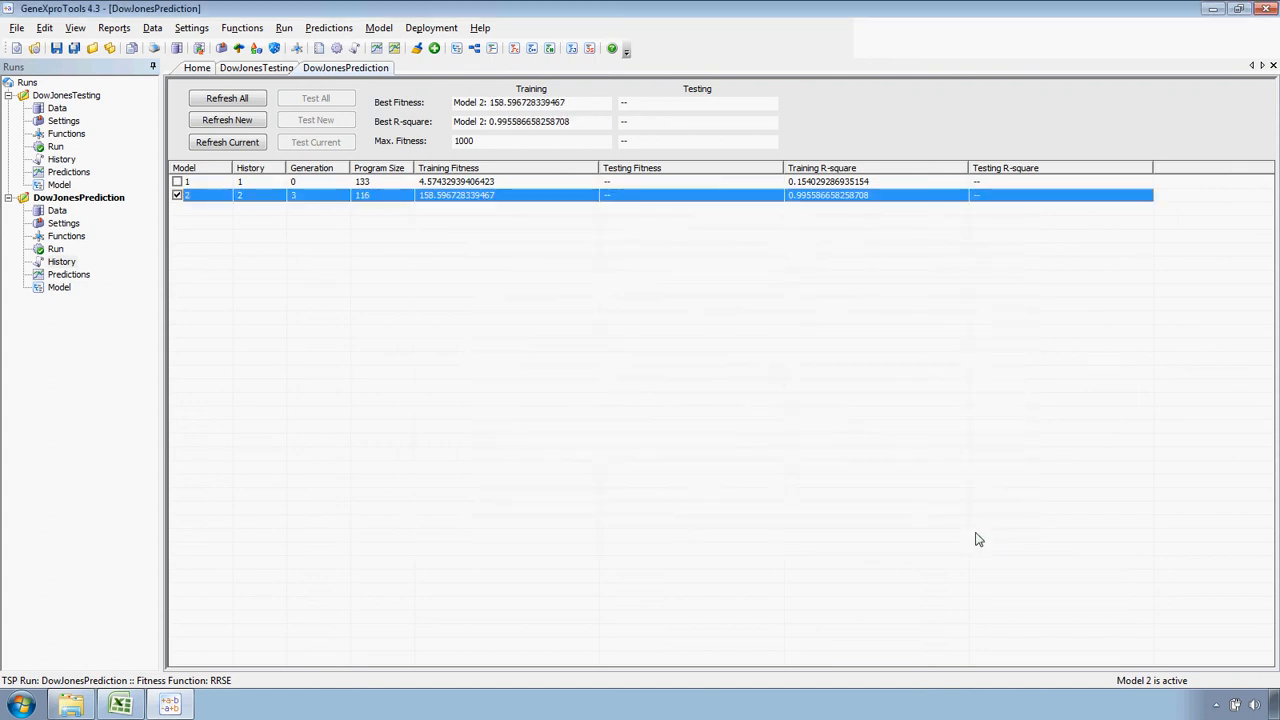
# Delete the originally evolved model 1 from the DowJonesPrediction history, leaving only the imported model
pyautogui.click(438, 182)
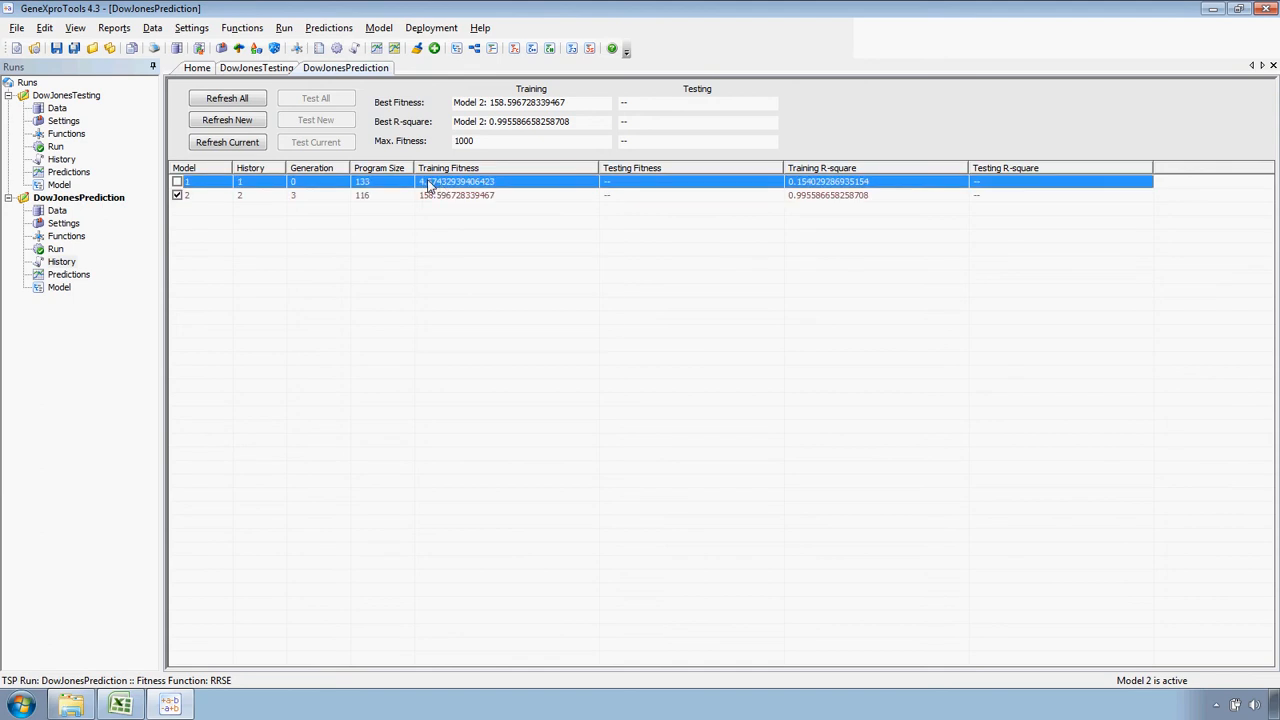
pyautogui.rightClick(430, 181)
pyautogui.click(460, 256)
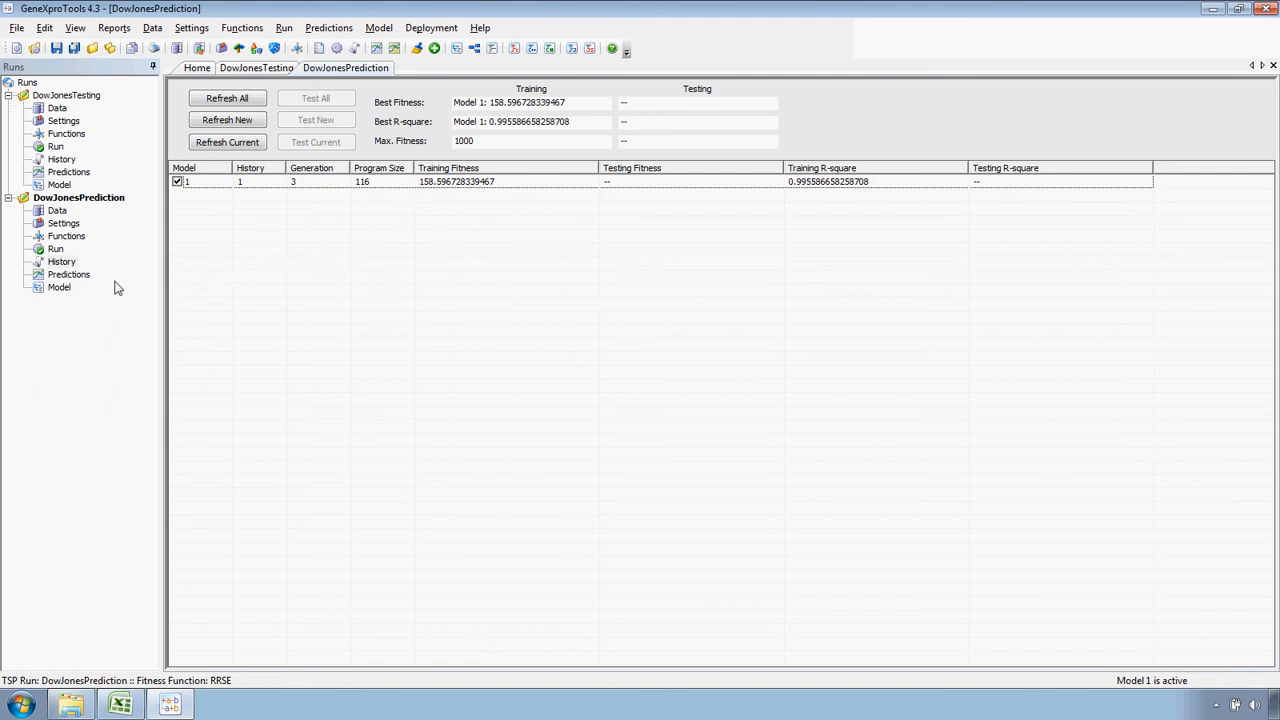
# Open the predictions of the DowJonesPrediction run, set the number of predictions to 5 and compute them
pyautogui.click(80, 276)
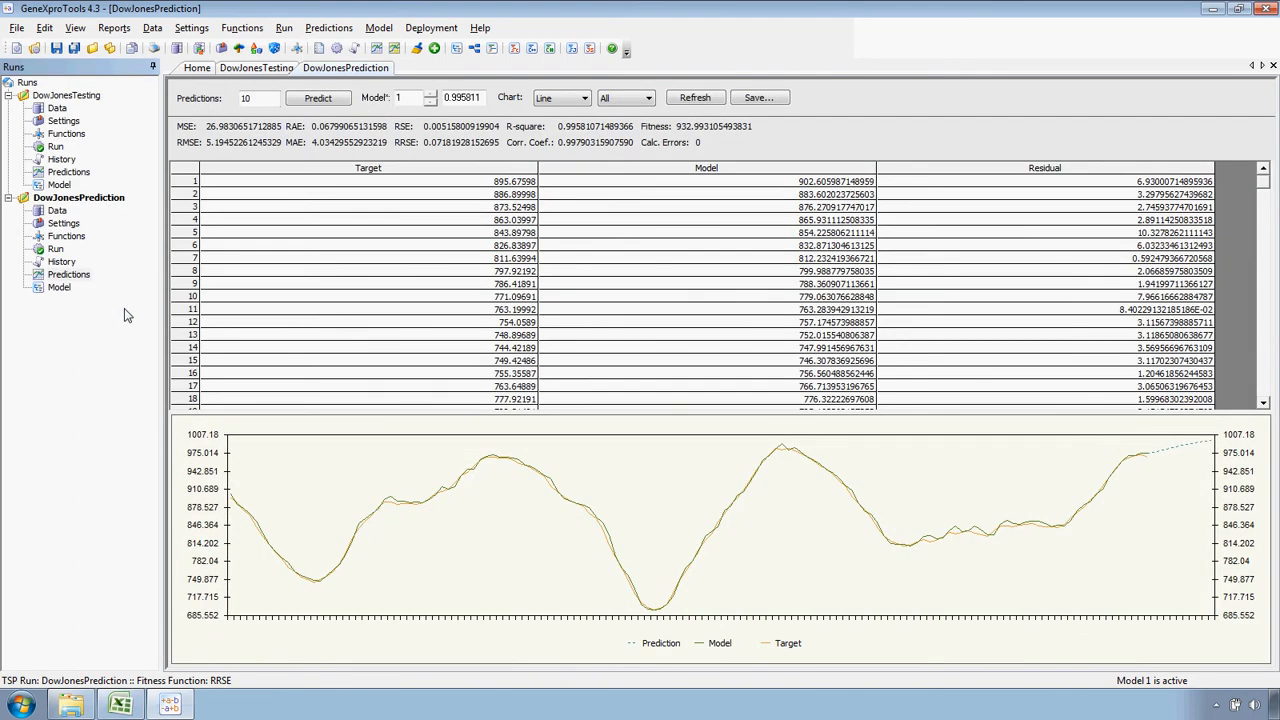
pyautogui.click(265, 99)
pyautogui.moveTo(265, 99); pyautogui.dragTo(238, 103)
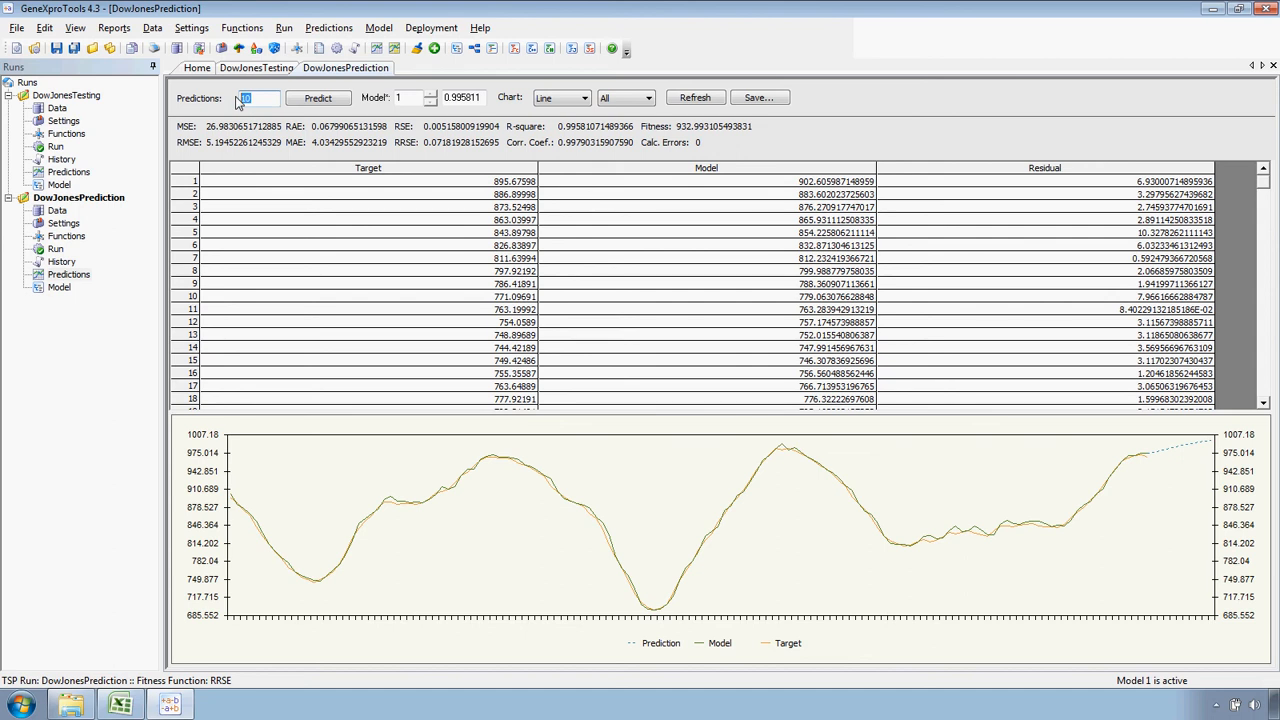
pyautogui.write('5')
pyautogui.click(318, 101)
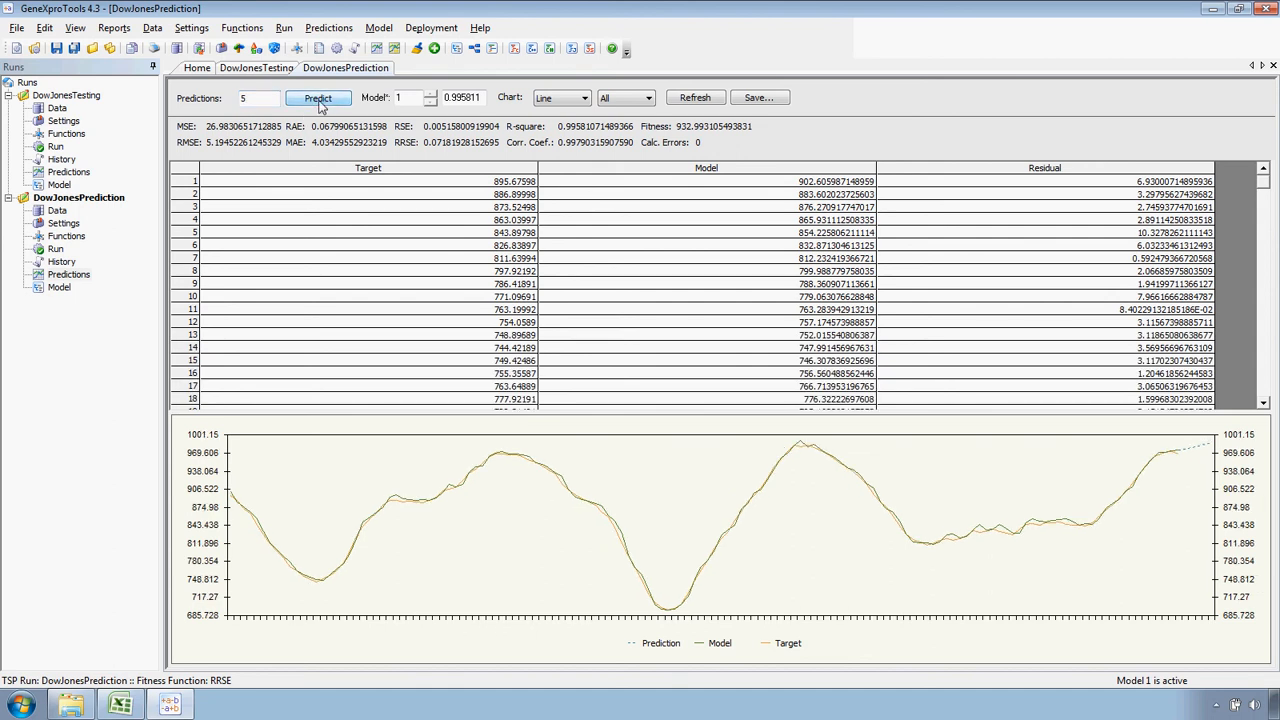